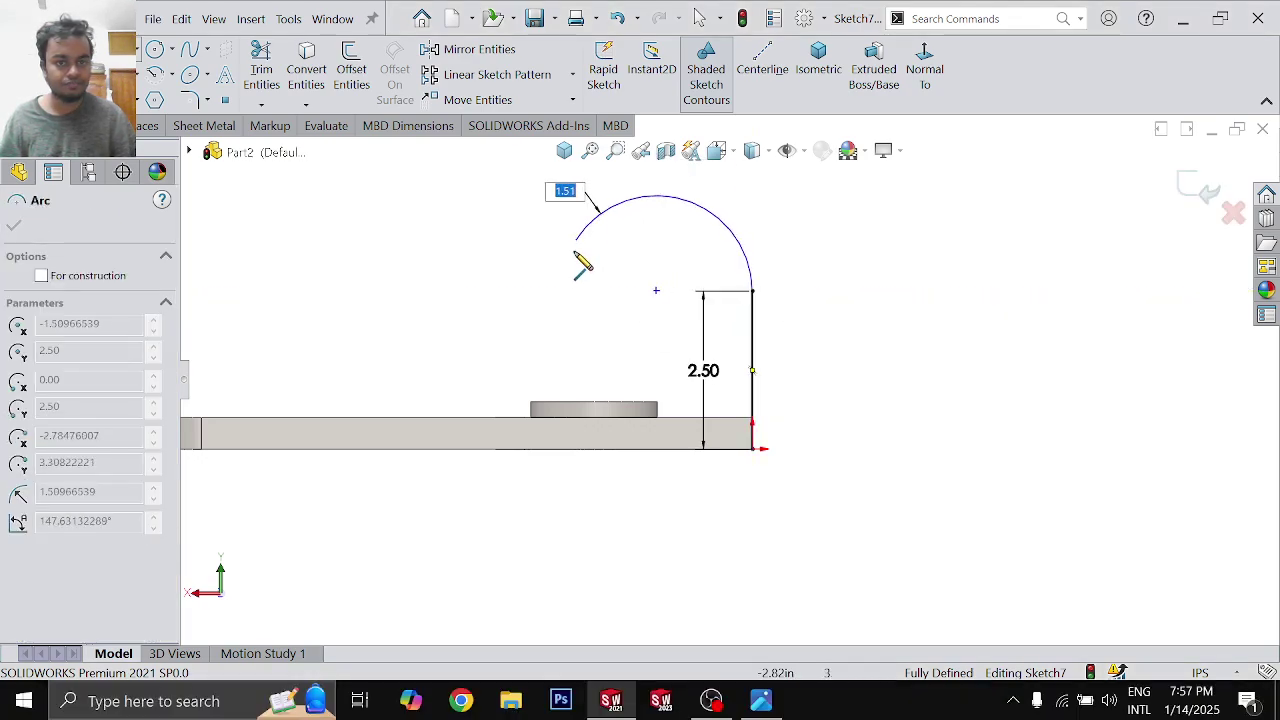
Step: Finish the arc tangent to the top of the vertical line, set its radius to 1 in and extend its free end underneath
left_click(674, 331)
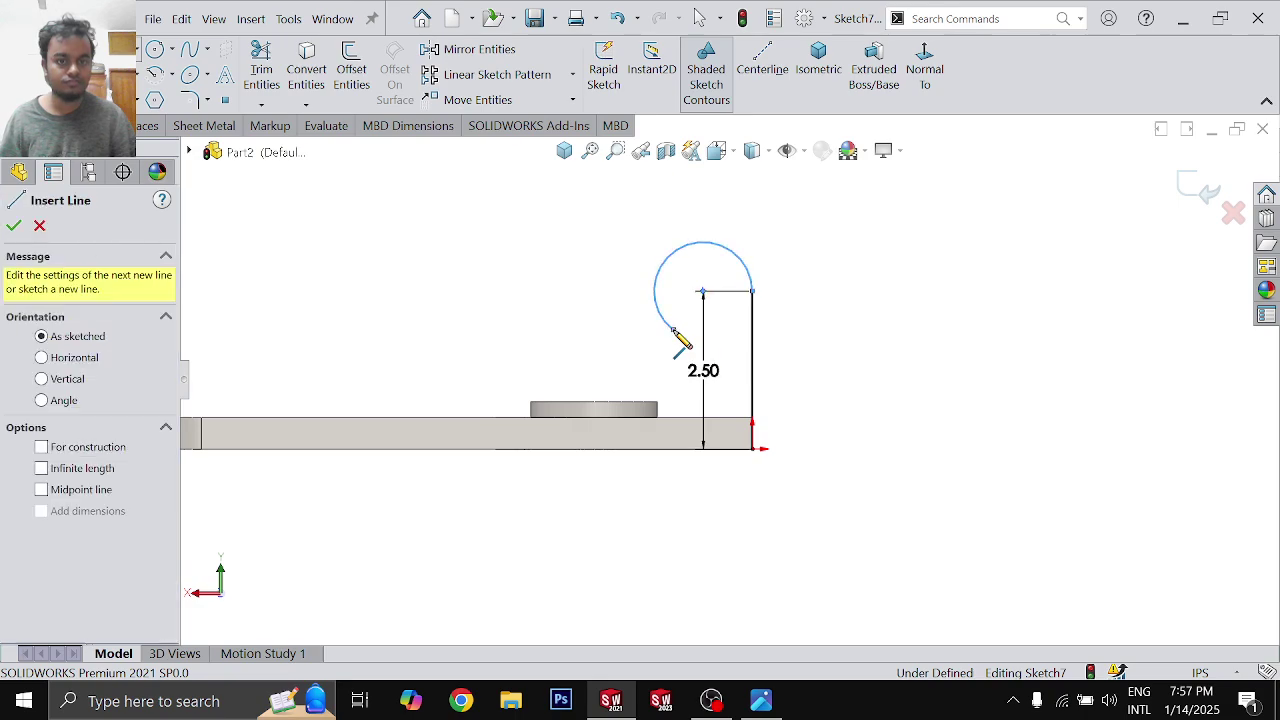
key("Escape")
left_click(745, 265)
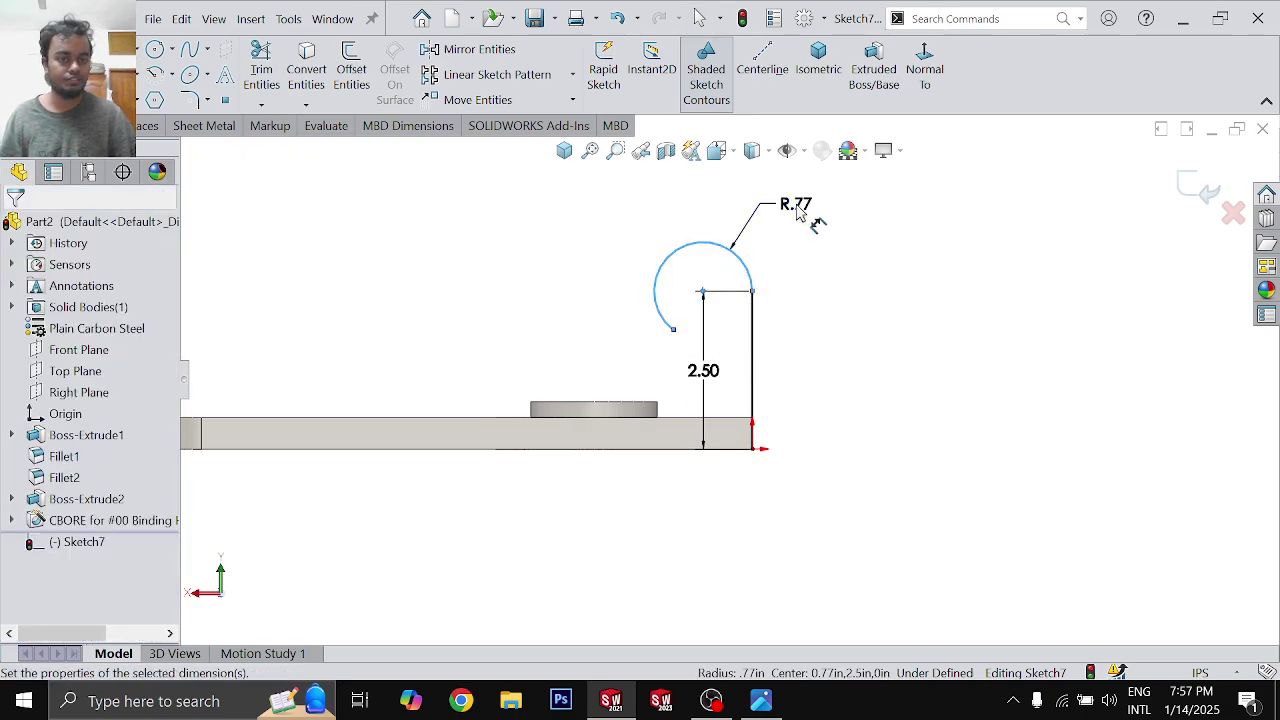
left_click(792, 210)
type("1")
key("Return")
left_click_drag(651, 340, 705, 330)
left_click(894, 414)
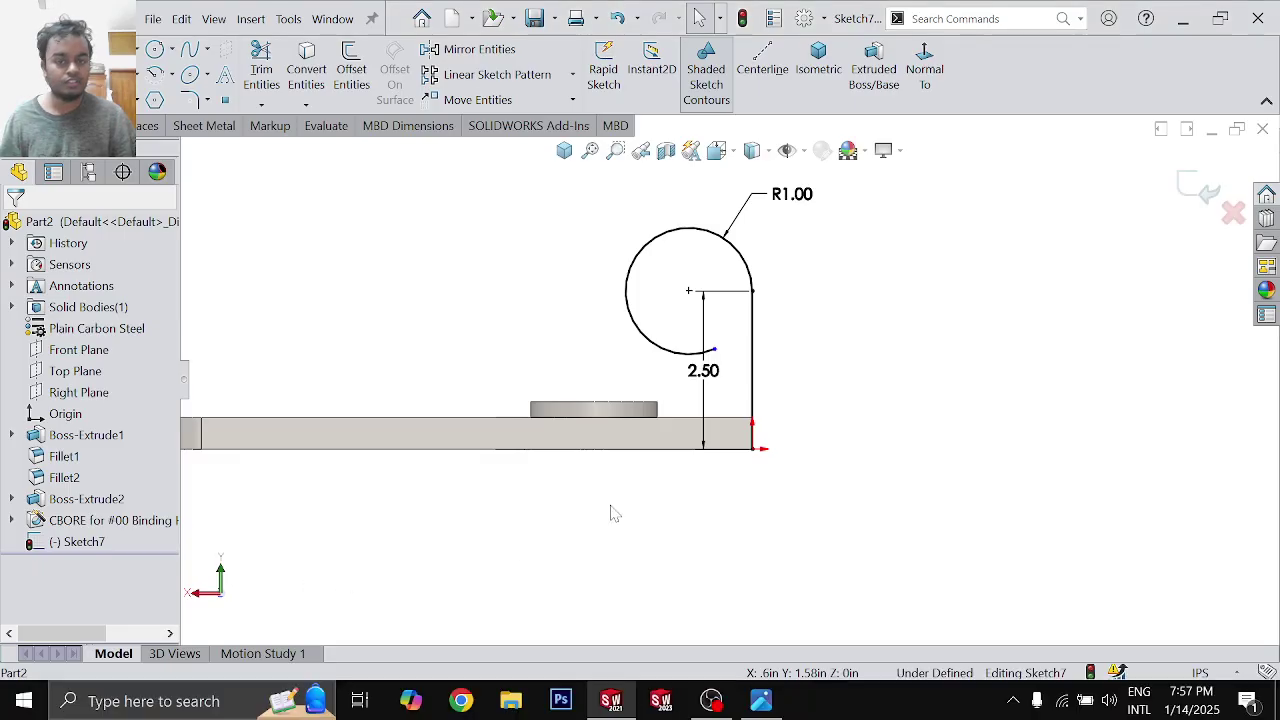
Step: Close the profile with a vertical line from the arc's free end to the base level and a horizontal line to the origin
key("l")
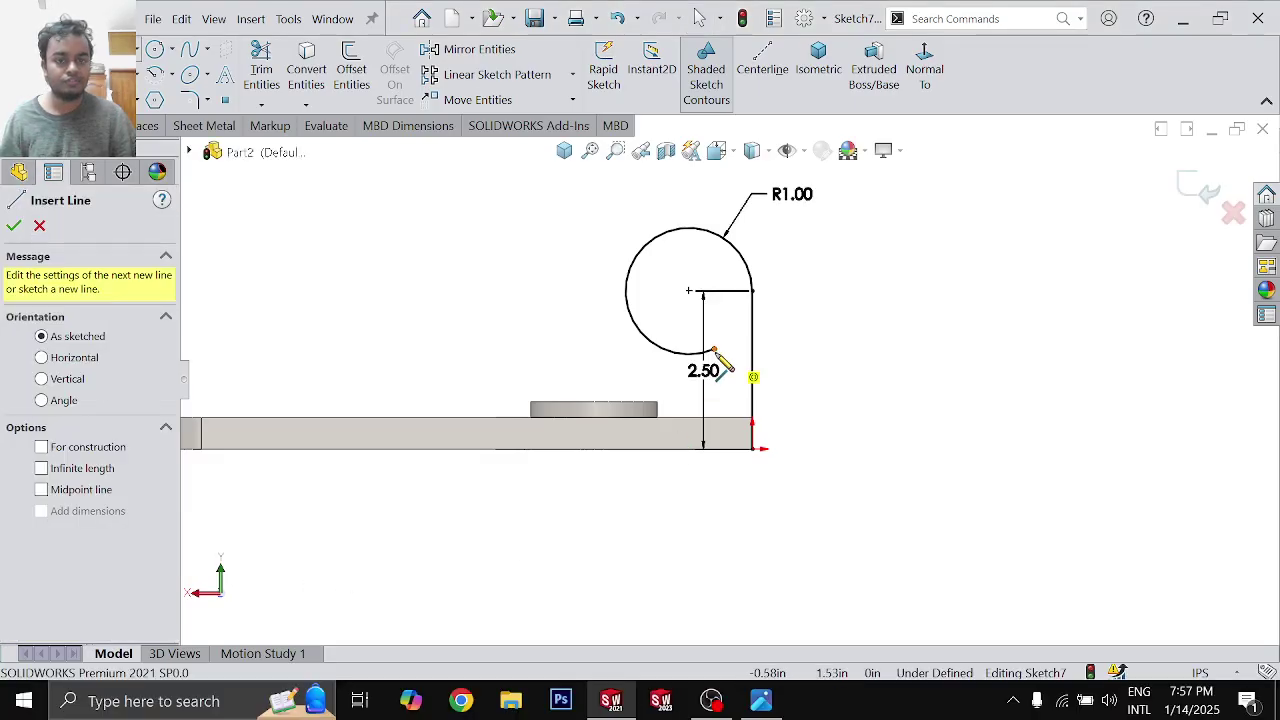
left_click(713, 350)
left_click(713, 448)
left_click(752, 448)
Step: Dimension the short bottom line of the profile to 0.5 in
key("d")
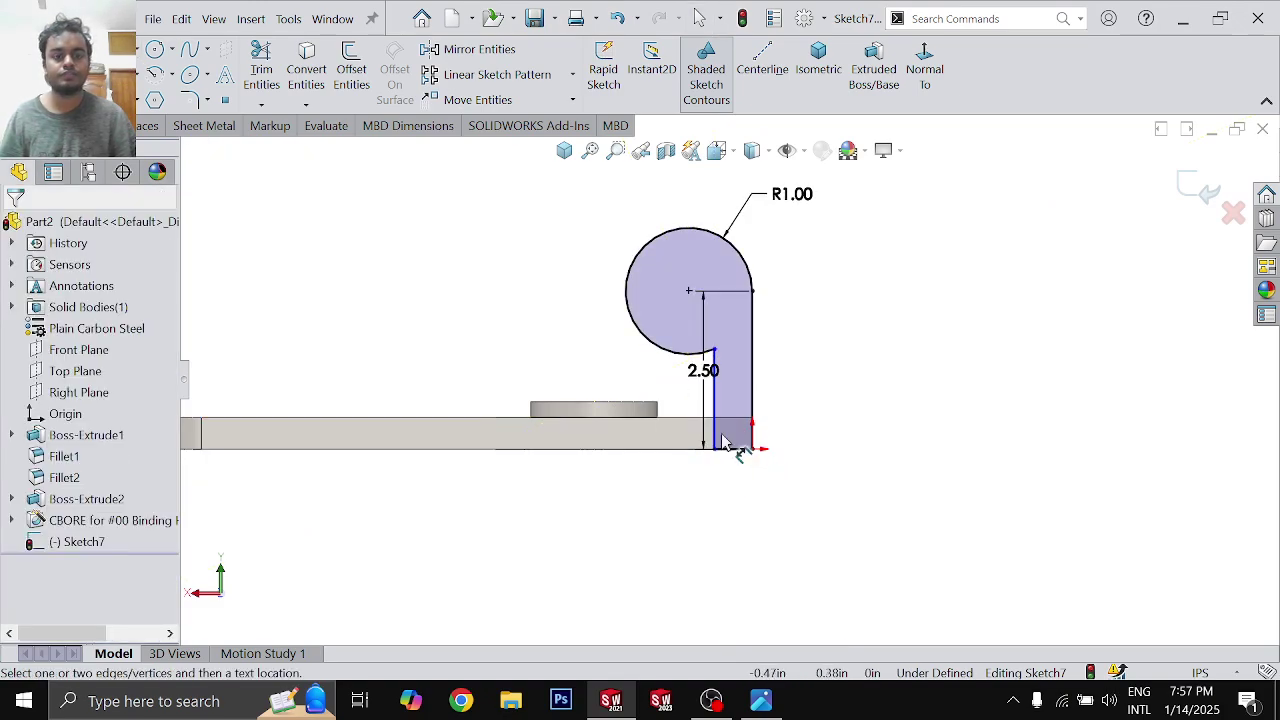
left_click(735, 449)
left_click(737, 500)
type(".5")
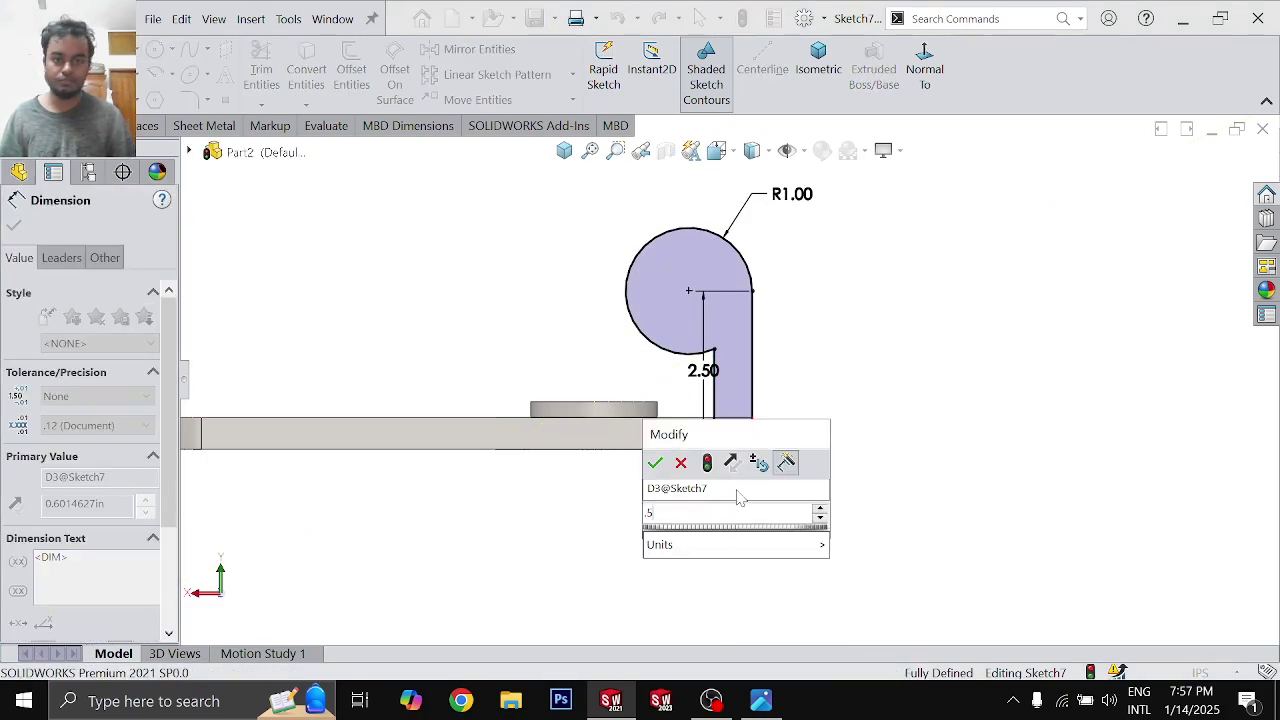
key("Return")
key("Escape")
Step: Add a 0.375 in sketch fillet where the large arc meets the inner vertical line, checking the reference drawing
key("alt+Tab")
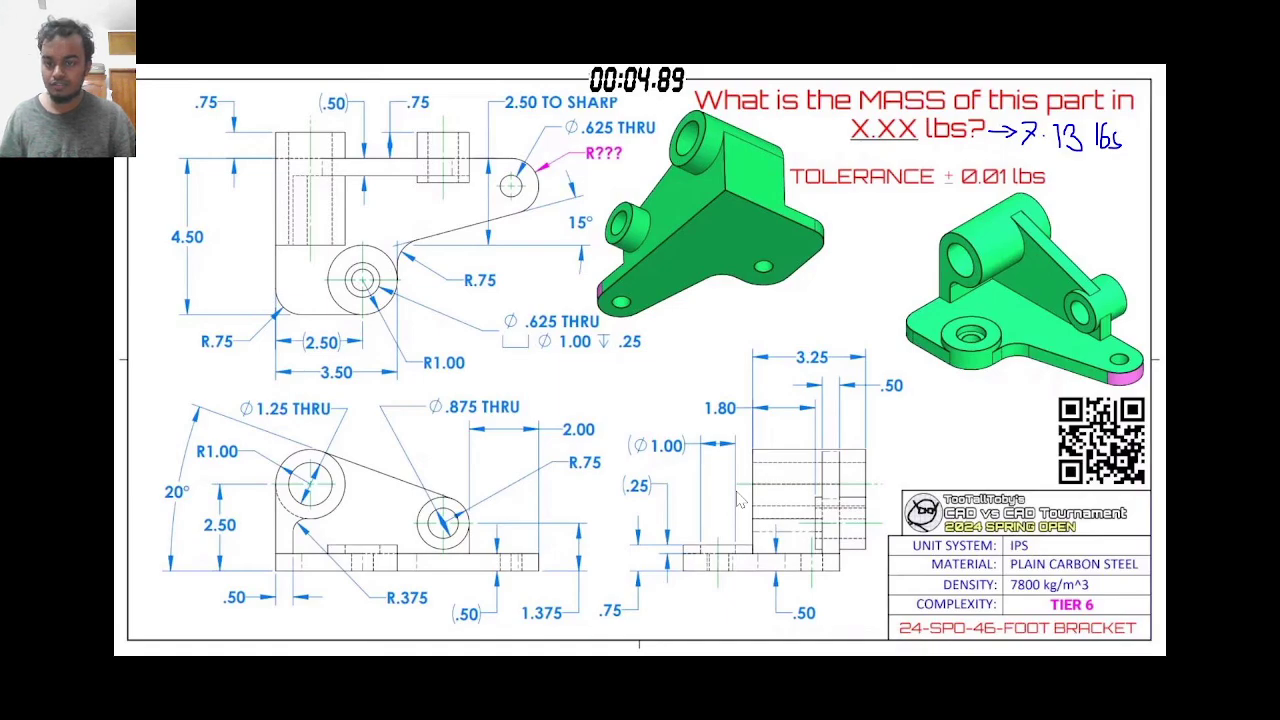
key("alt+Tab")
key("s")
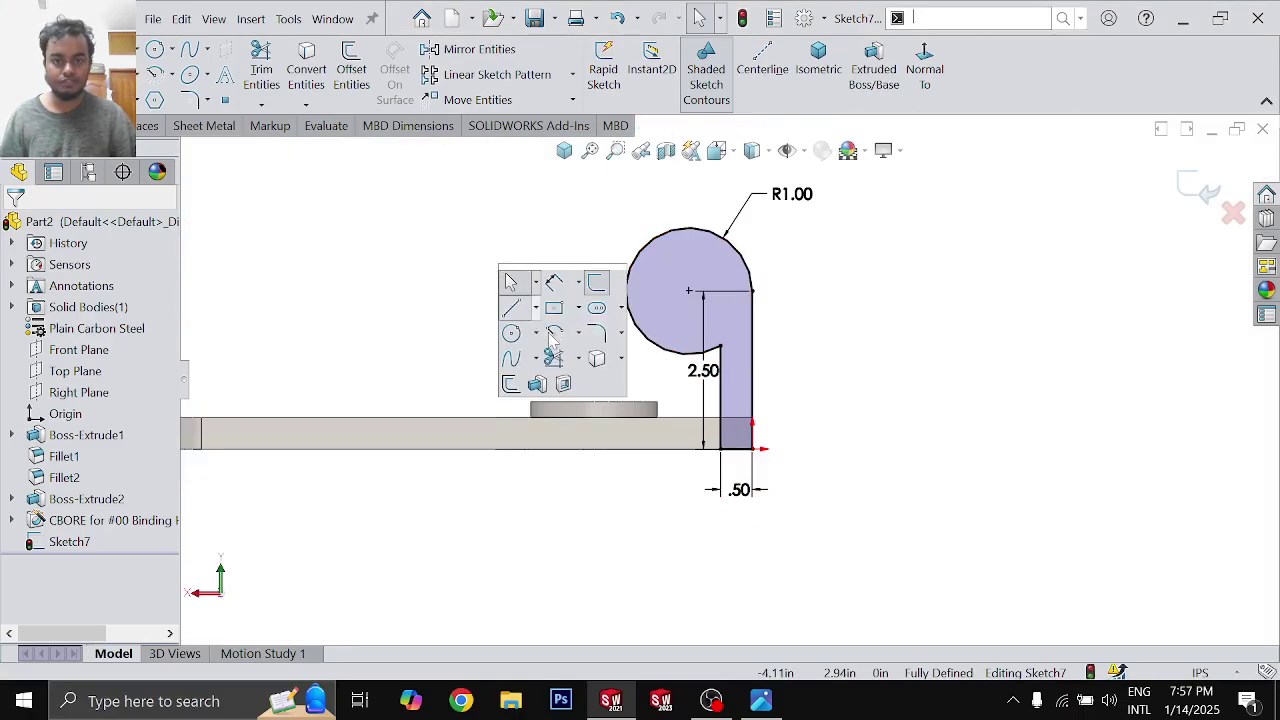
left_click(553, 357)
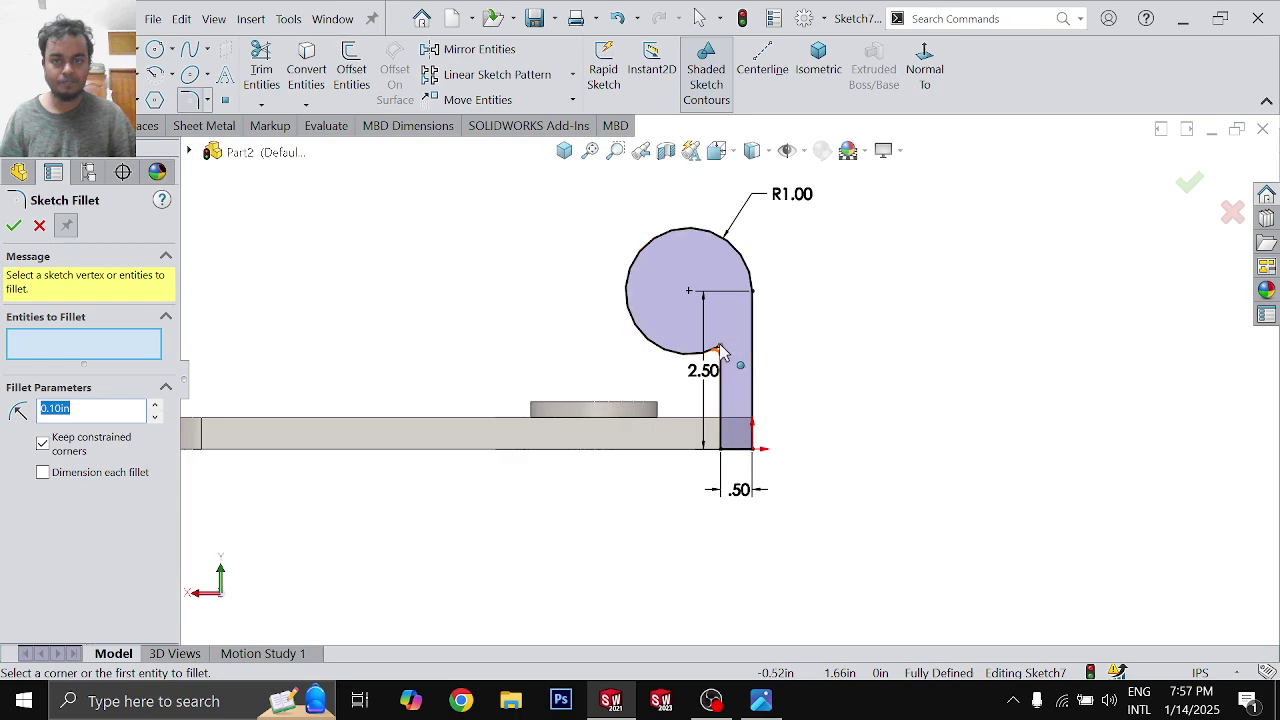
left_click(718, 349)
double_click(55, 409)
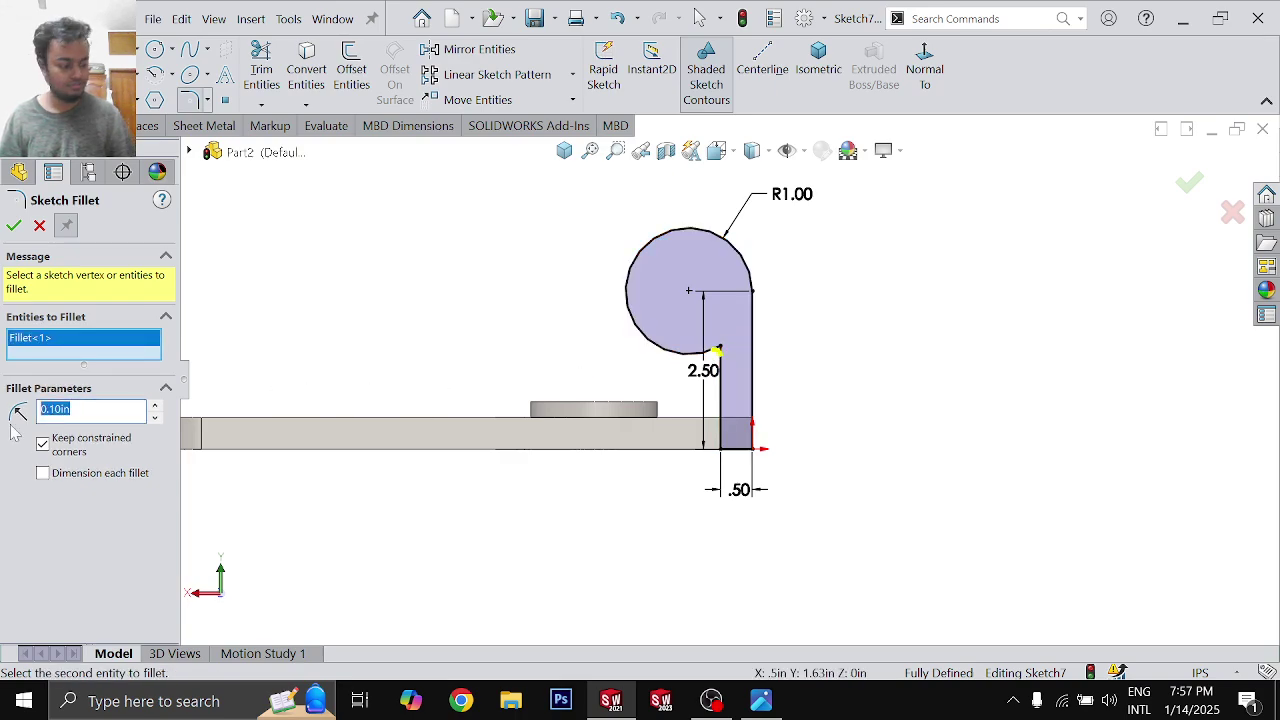
type(".375")
key("Return")
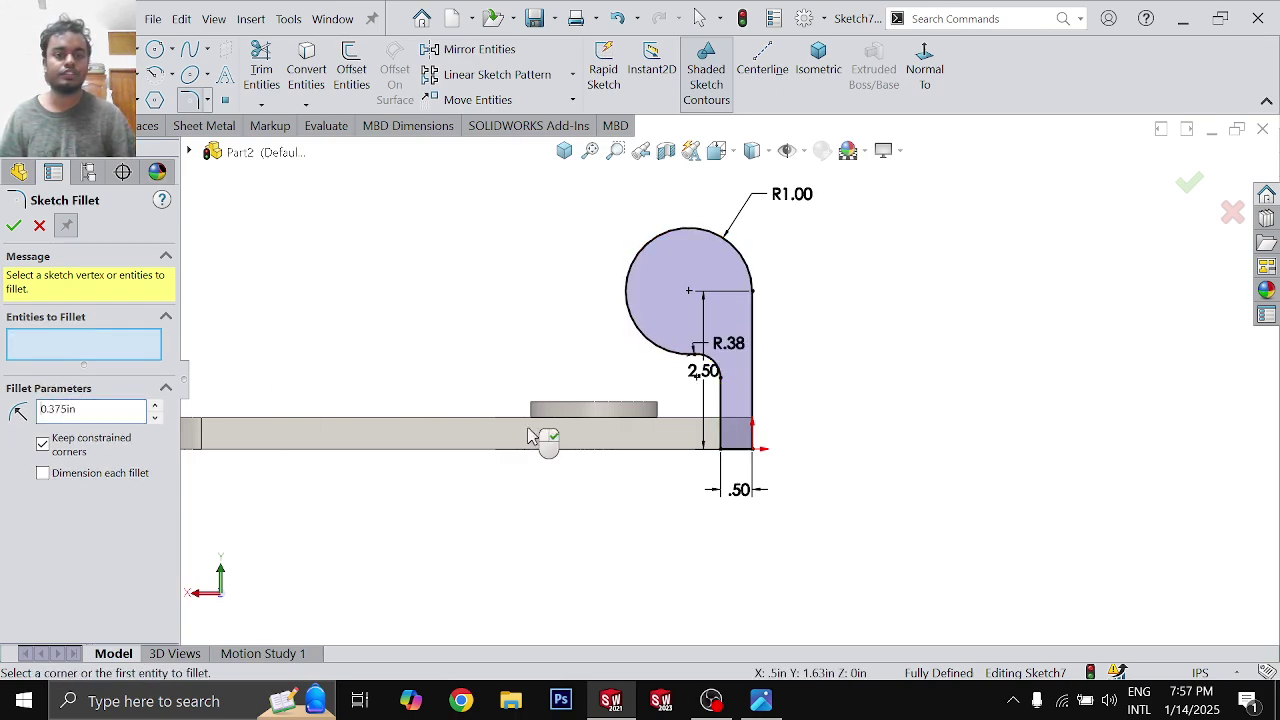
key("alt+Tab")
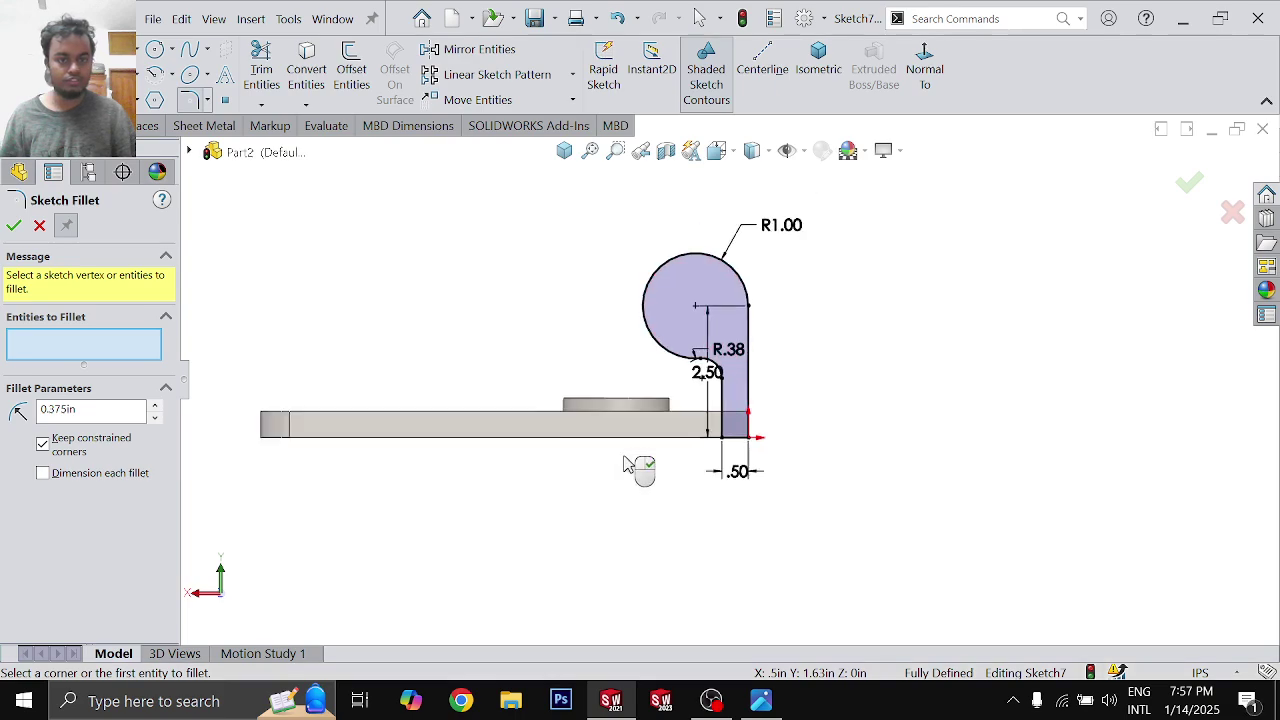
scroll(680, 460, "down", 3)
key("Escape")
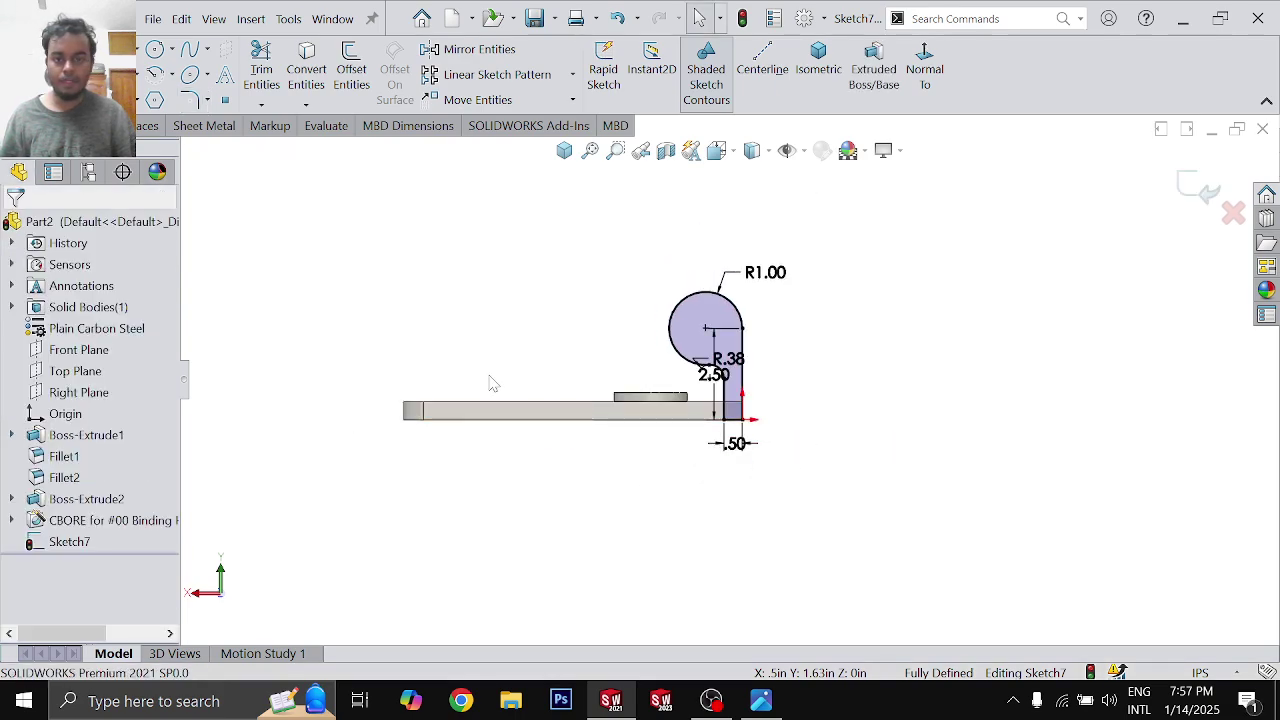
Step: Sketch a circle above the far end of the base plate with a diameter of .75*2 in
key("alt+Tab")
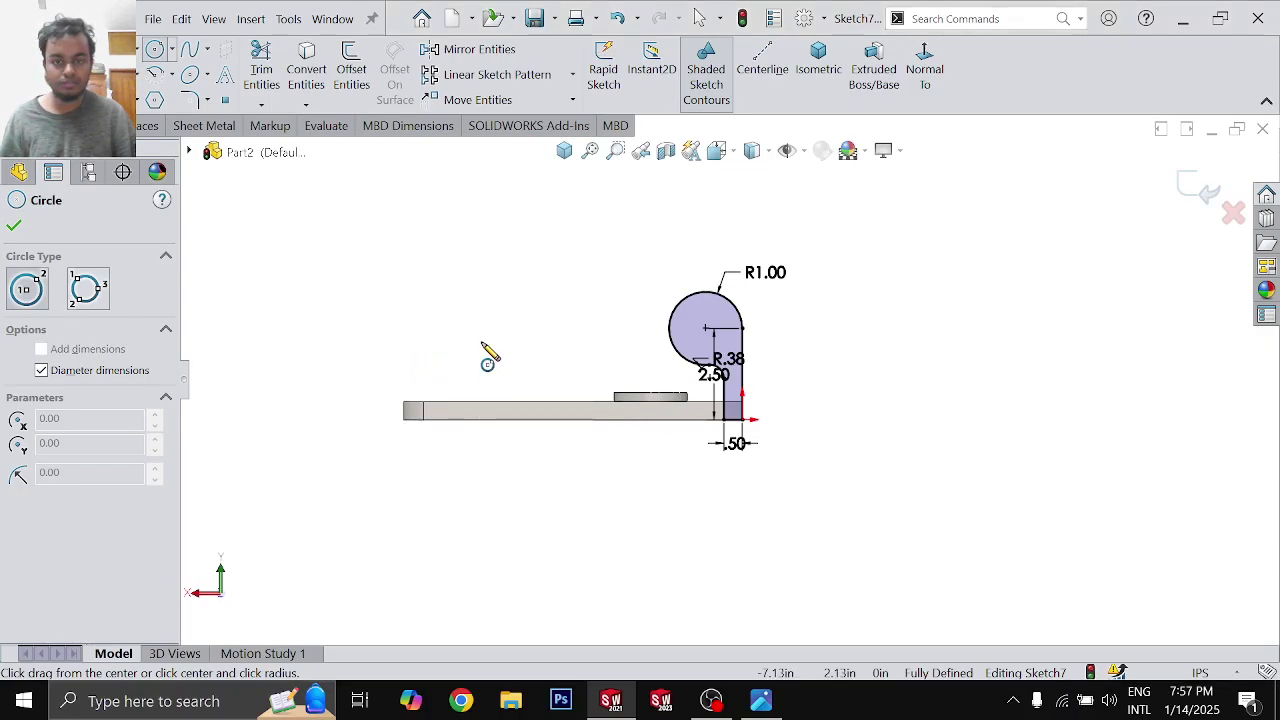
left_click(482, 340)
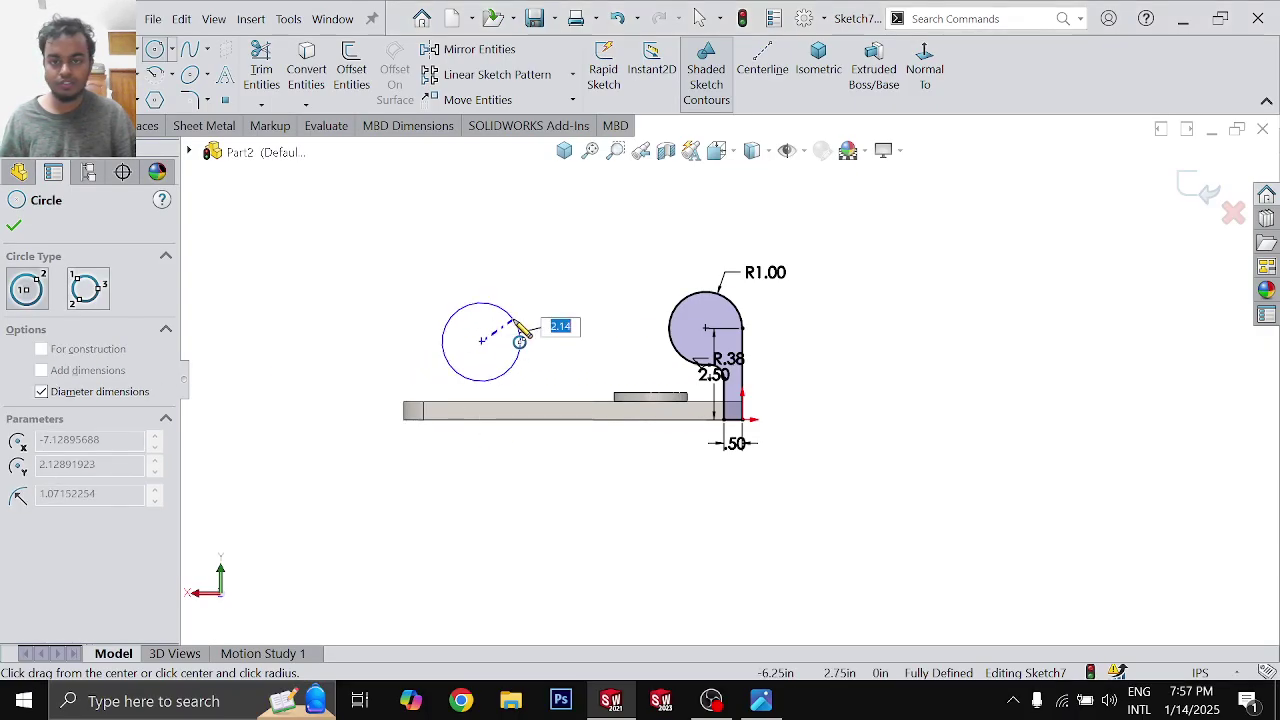
type(".75*2")
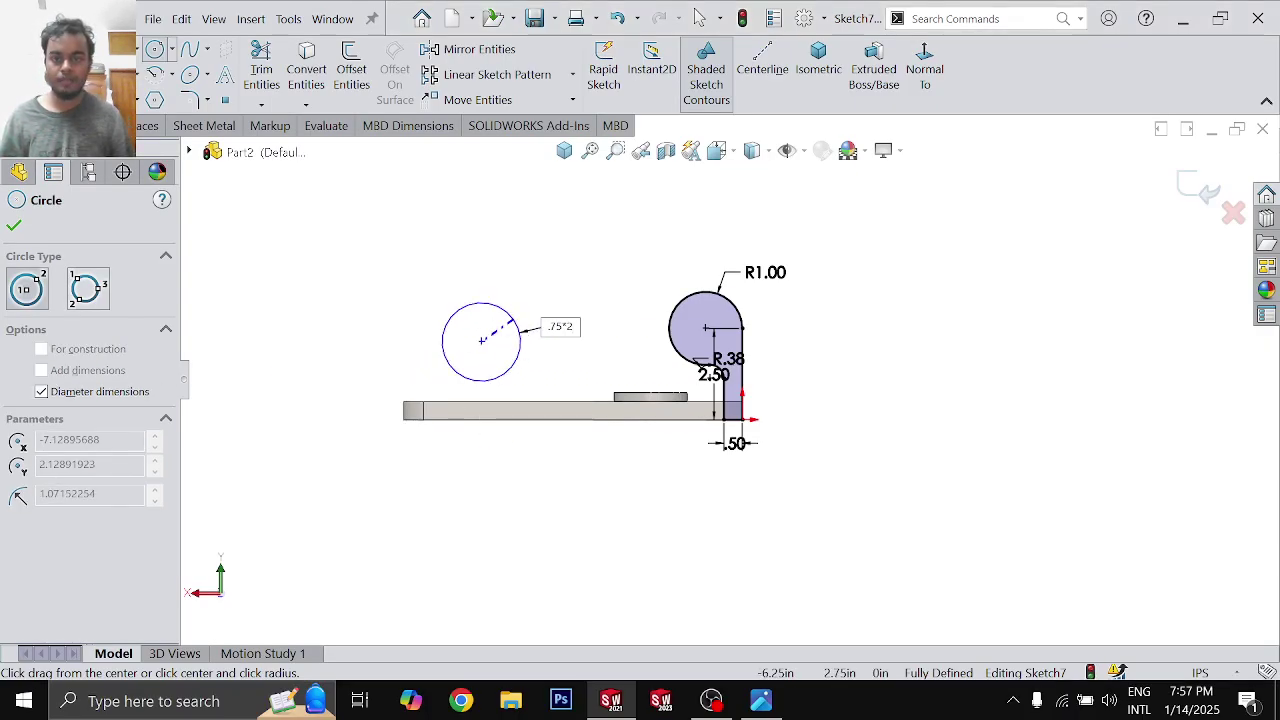
key("Return")
key("Escape")
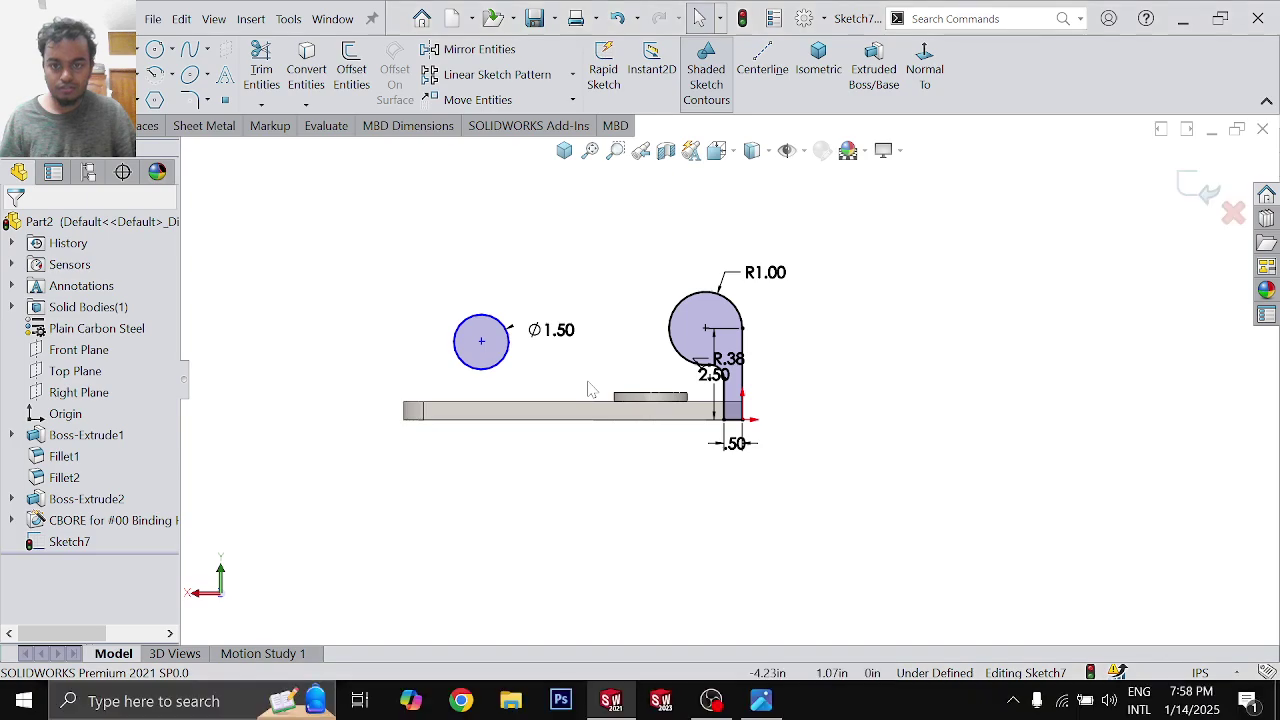
Step: Draw a vertical line tangent to the outer side of the 1.50 in circle down to the plate's bottom edge
key("l")
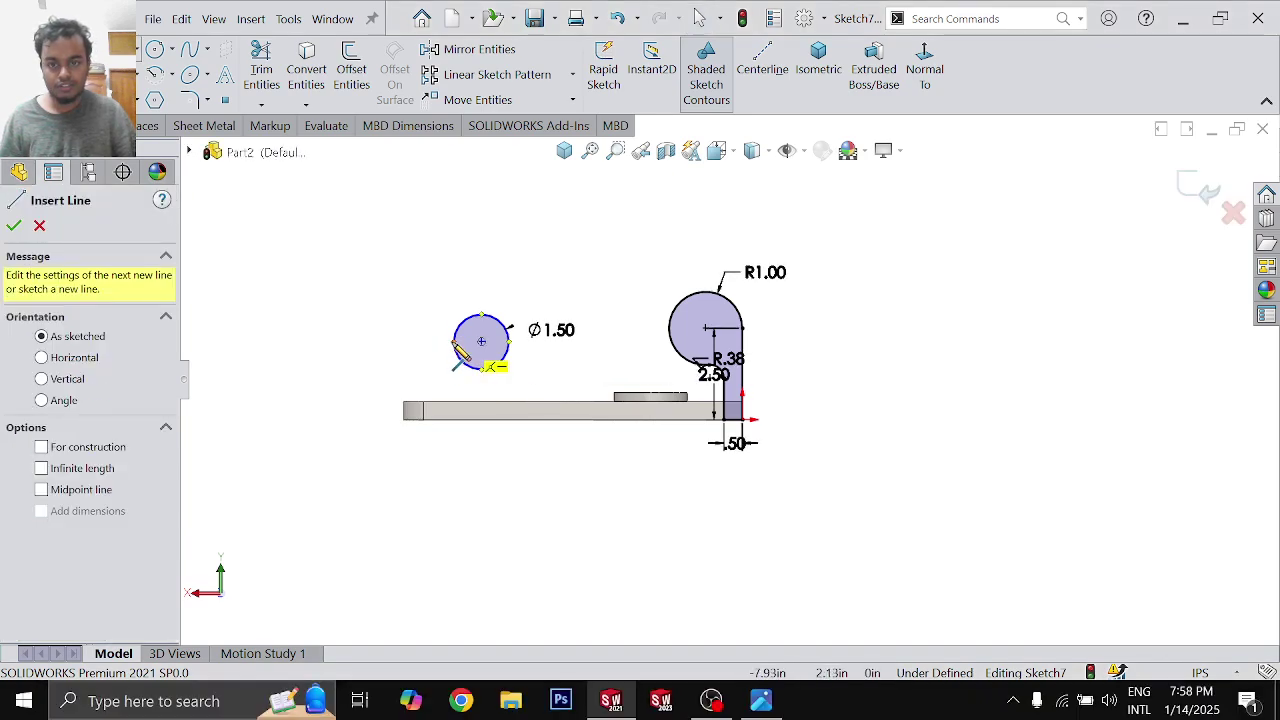
left_click(455, 342)
left_click(455, 420)
key("Escape")
scroll(586, 400, "down", 3)
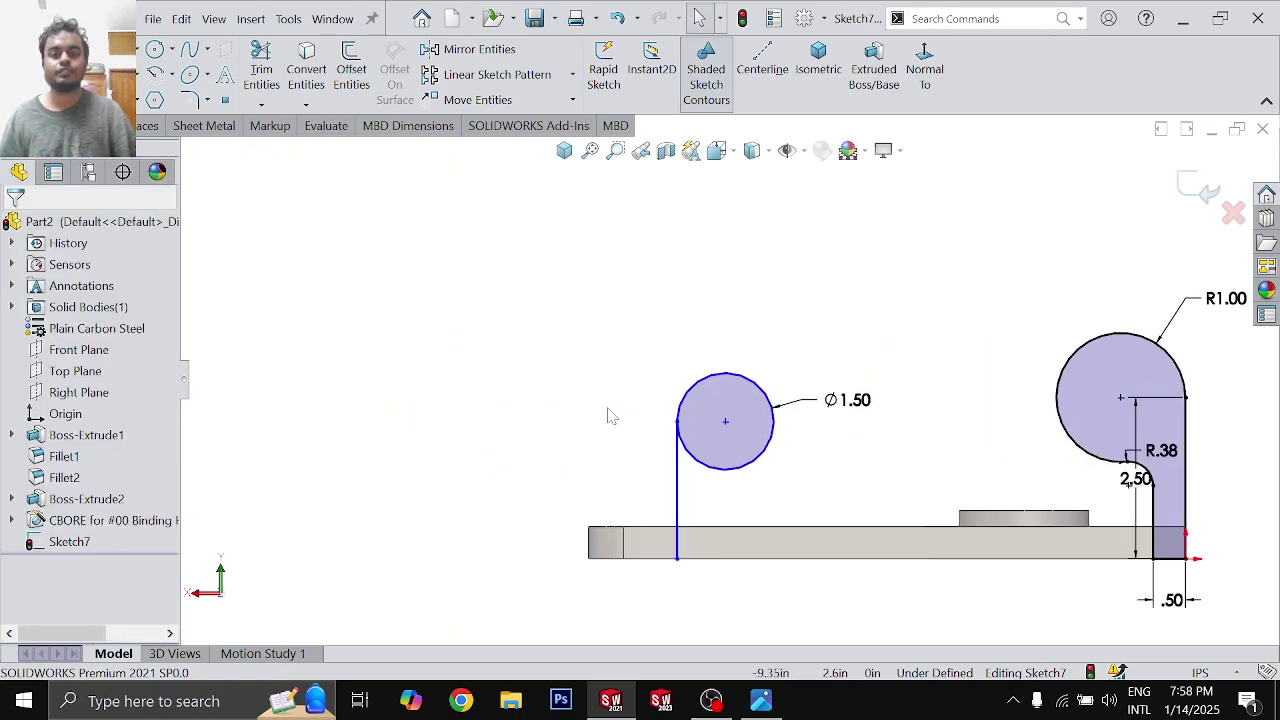
key("d")
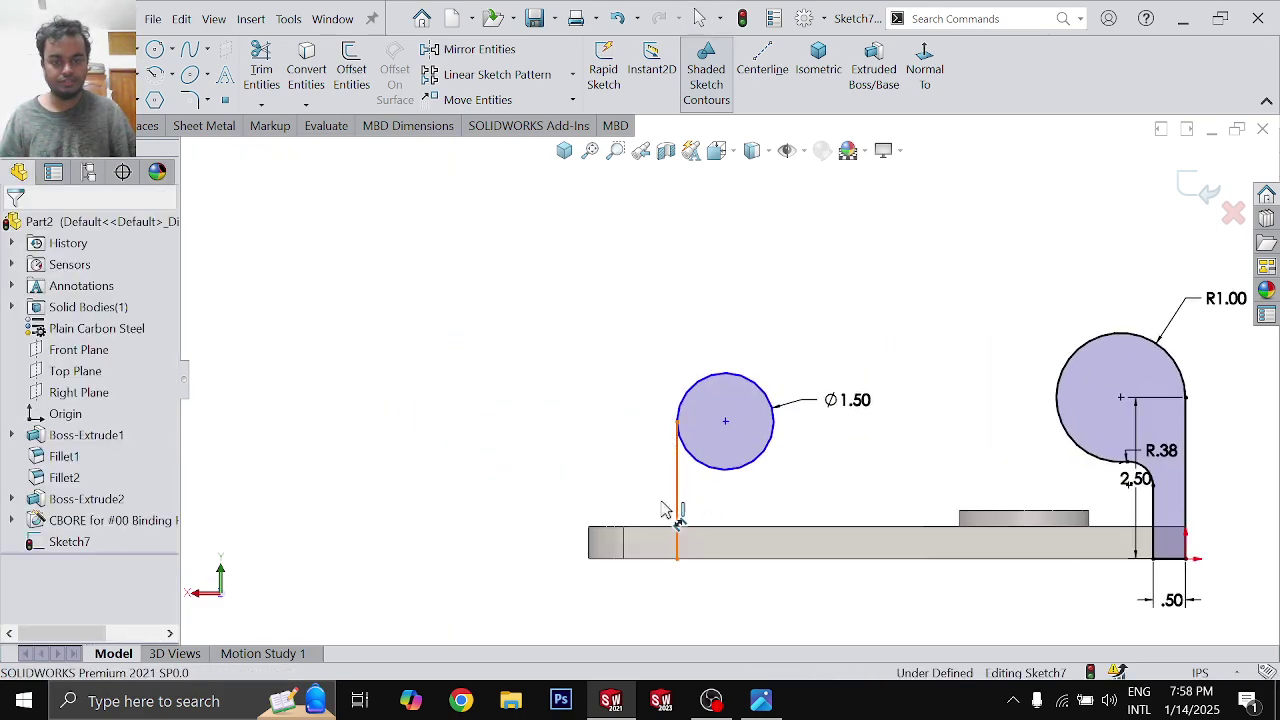
left_click(676, 508)
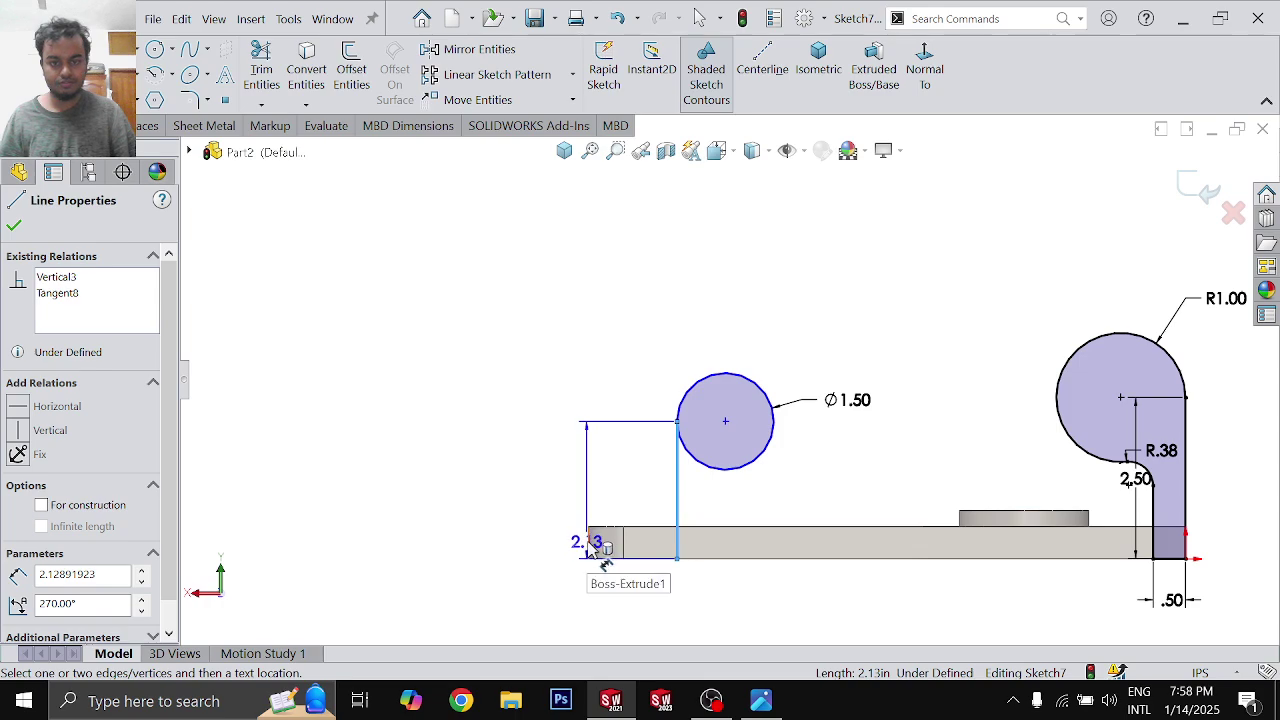
key("Escape")
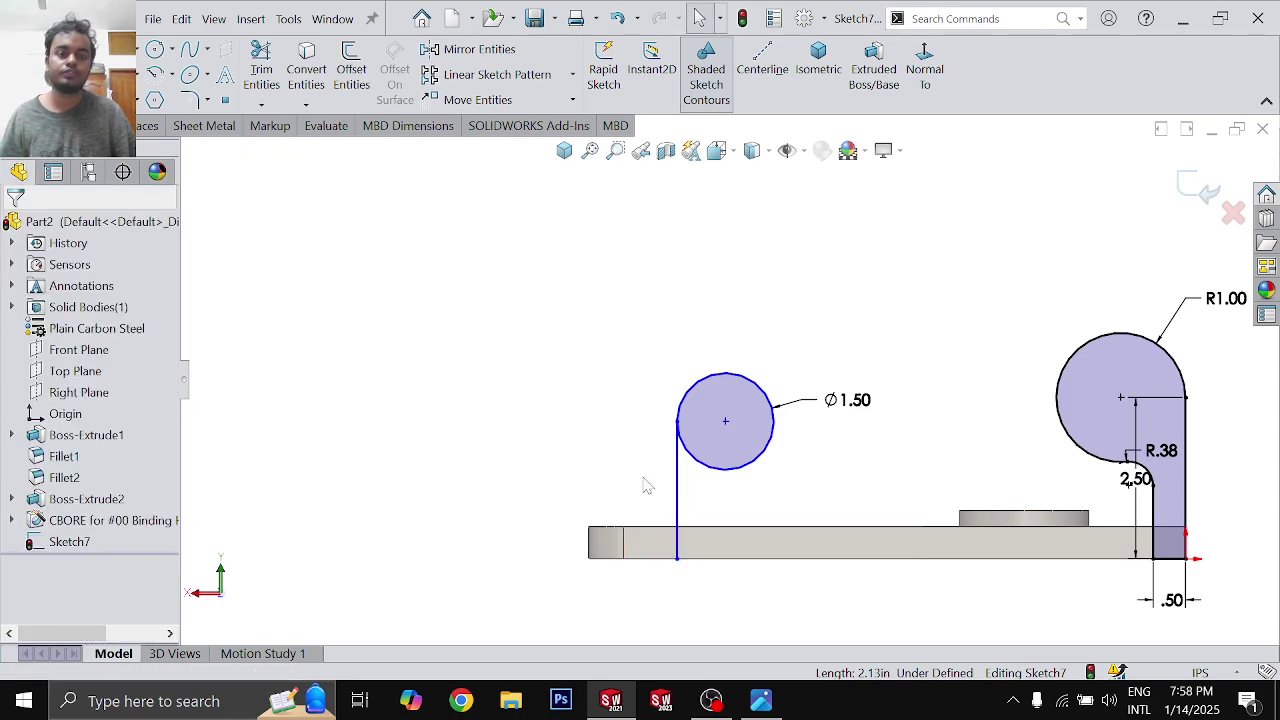
Step: Check the reference drawing and draw a sloping line tangent to the tops of the R1.00 arc and the 1.50 in circle
scroll(730, 400, "up", 3)
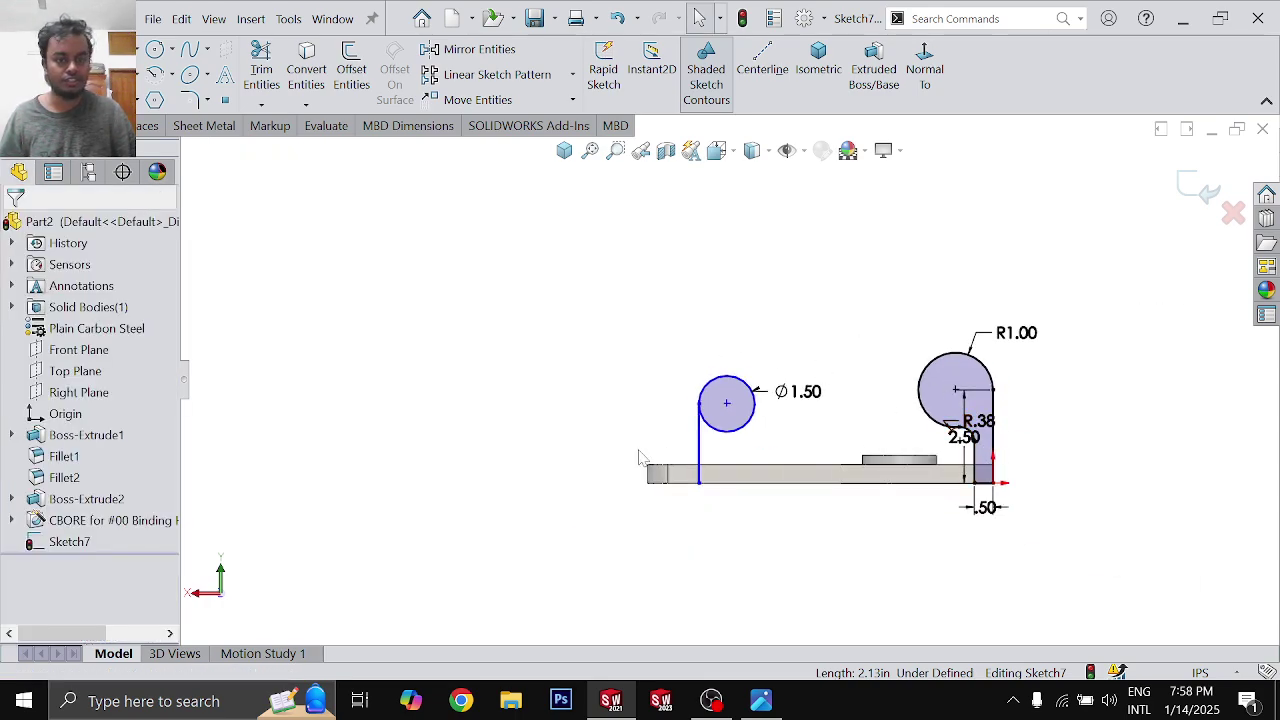
scroll(757, 397, "down", 2)
scroll(776, 370, "down", 2)
key("alt+Tab")
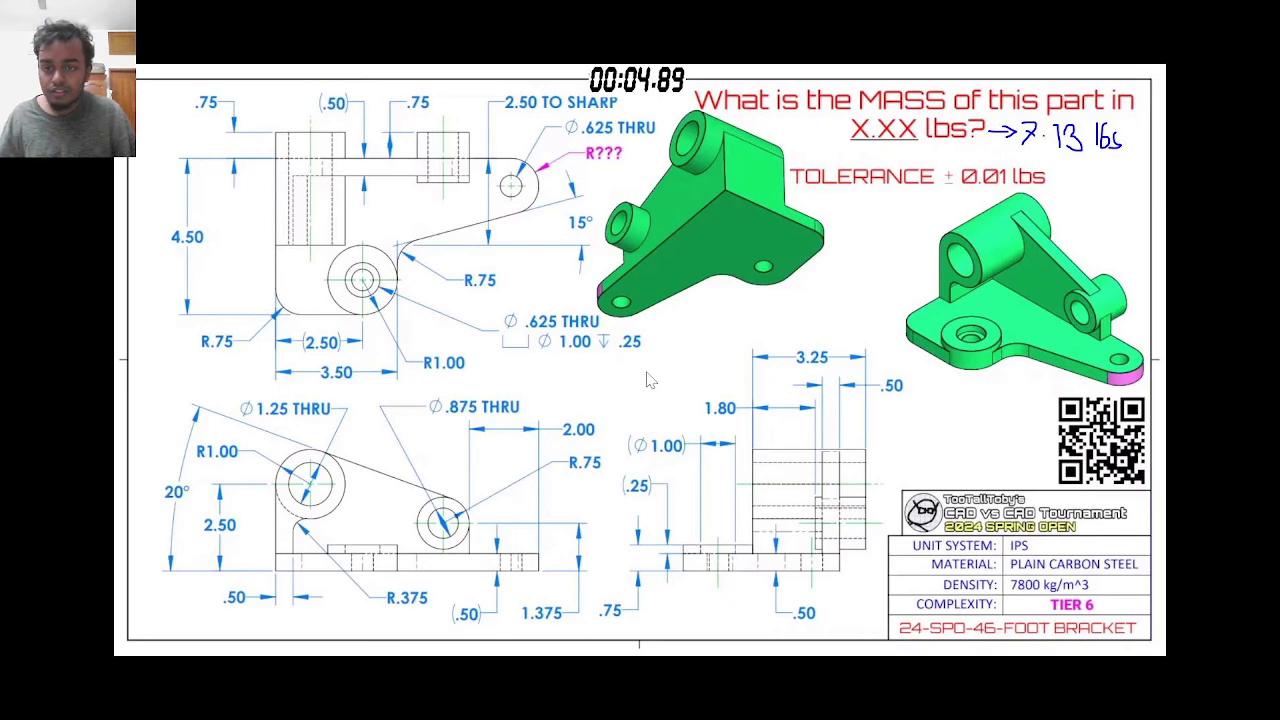
key("alt+Tab")
key("alt+Tab")
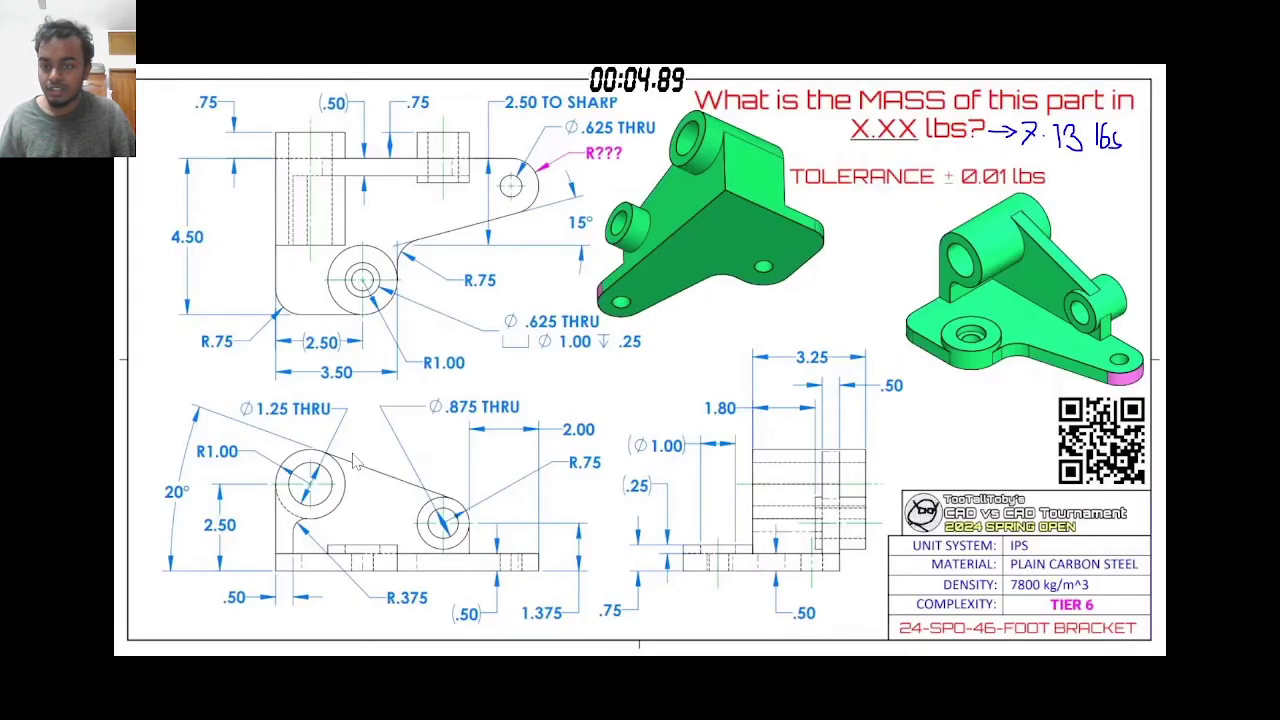
key("alt+Tab")
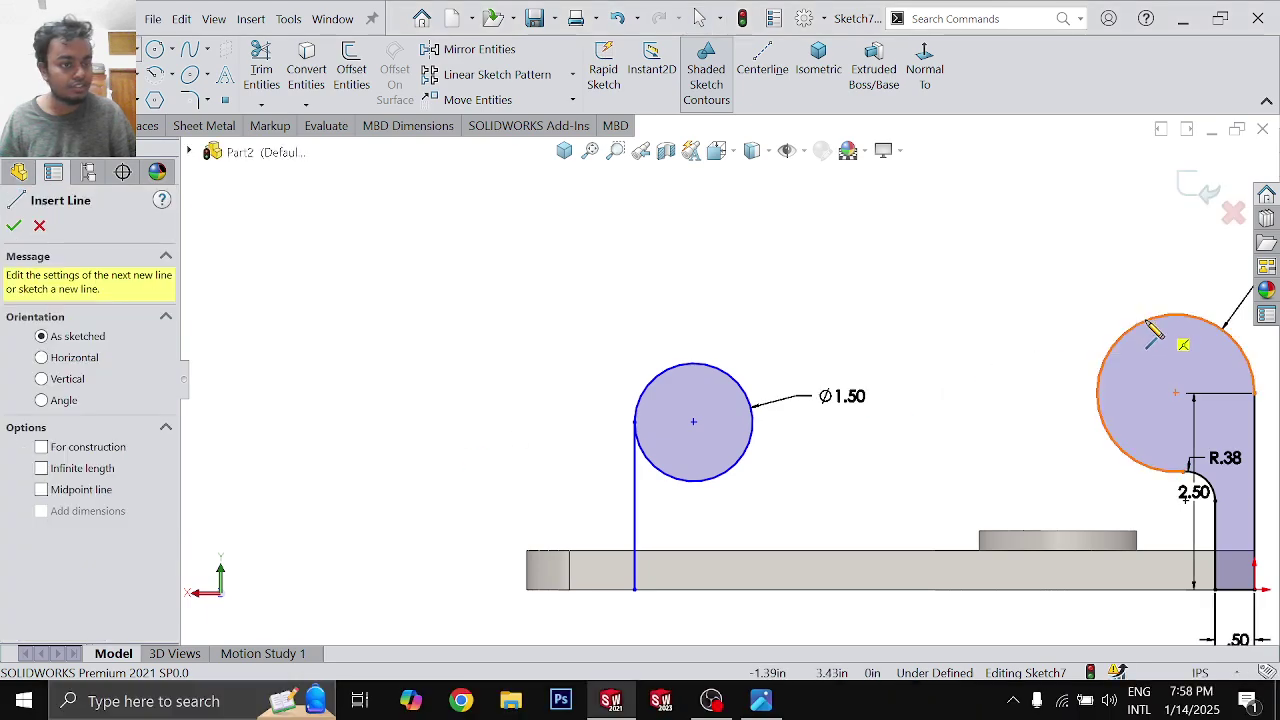
left_click(1140, 340)
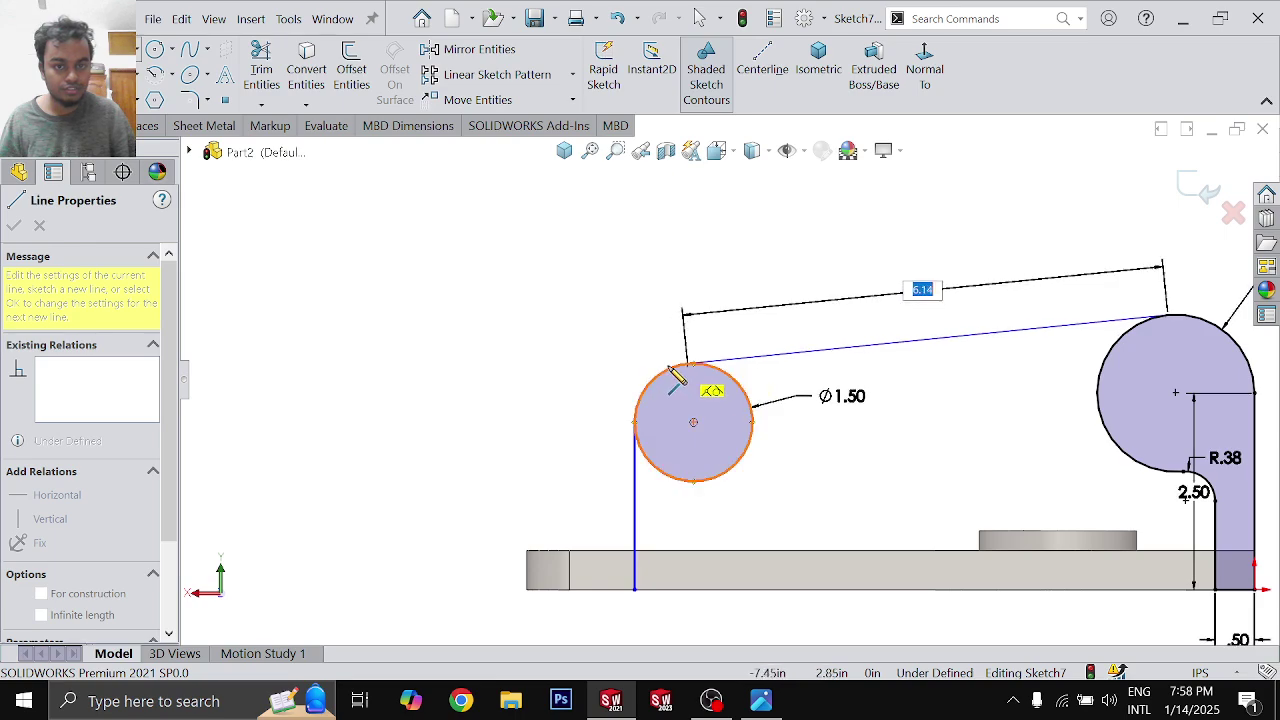
left_click(678, 376)
key("Escape")
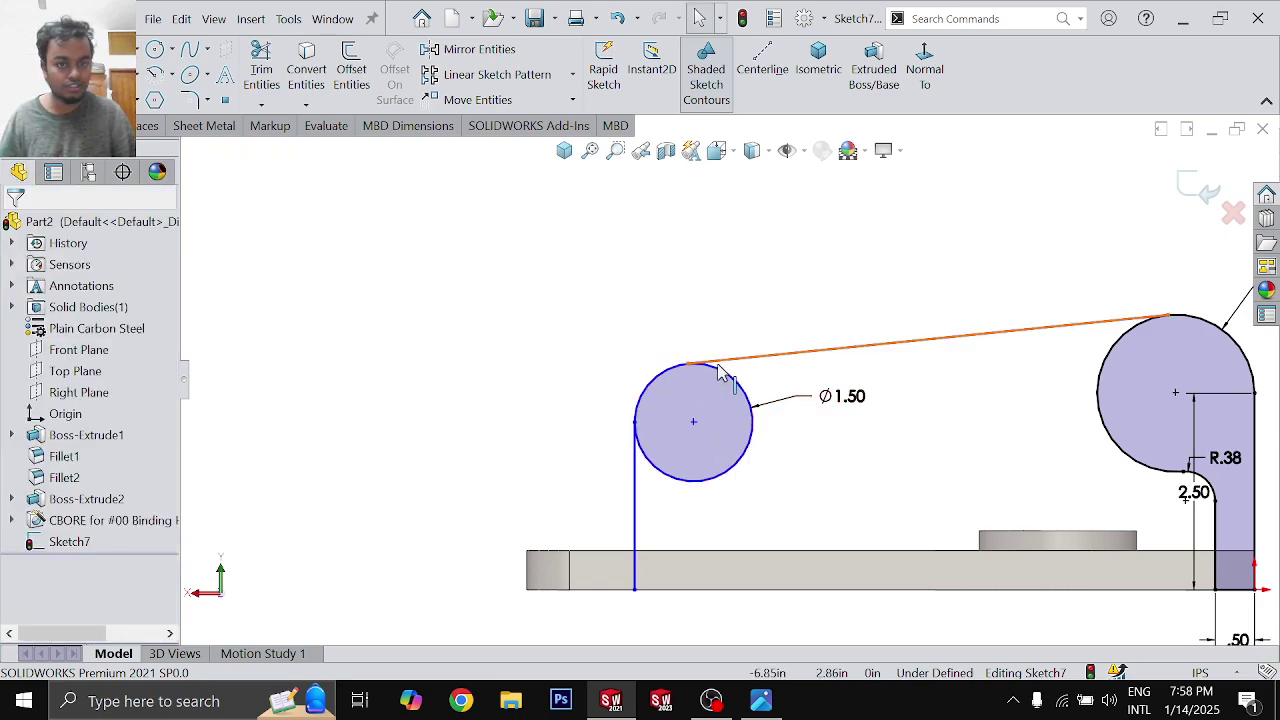
Step: Check the tangent relations of the sloping line with the 1.50 in circle and the R1.00 arc
left_click(726, 364)
left_click(728, 372)
left_click(723, 363, "ctrl")
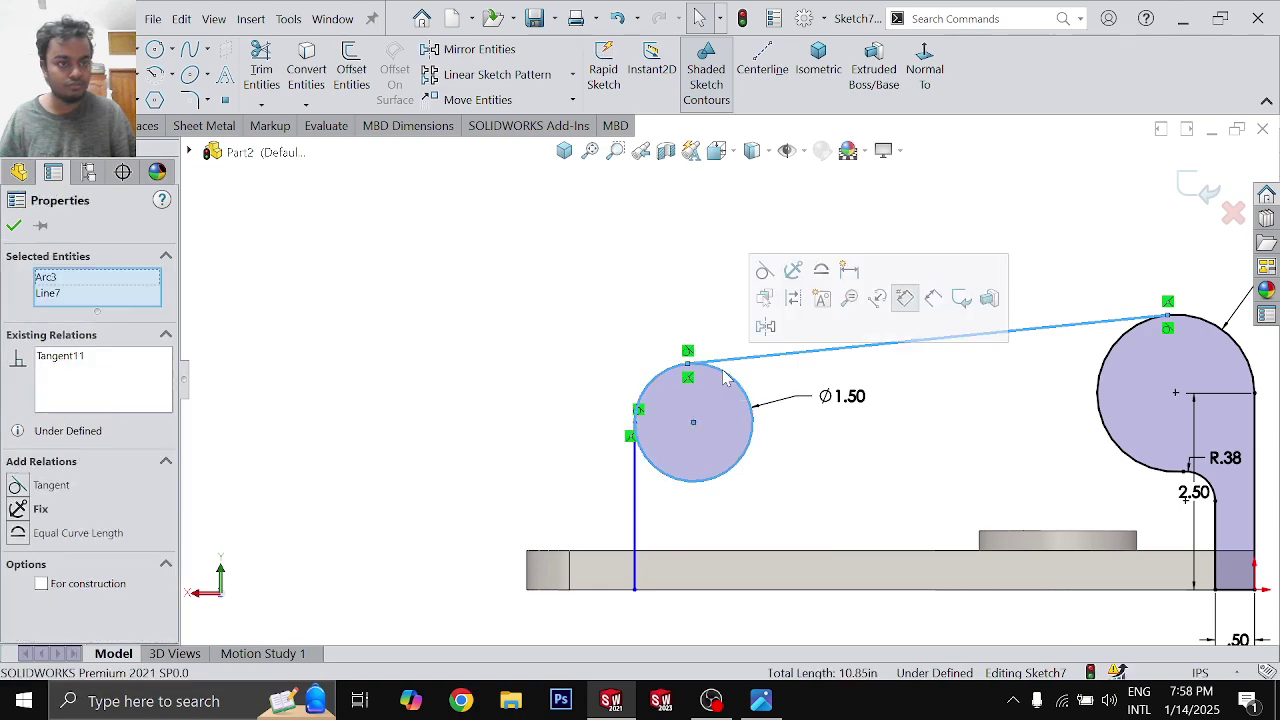
left_click(650, 273)
left_click(1115, 322)
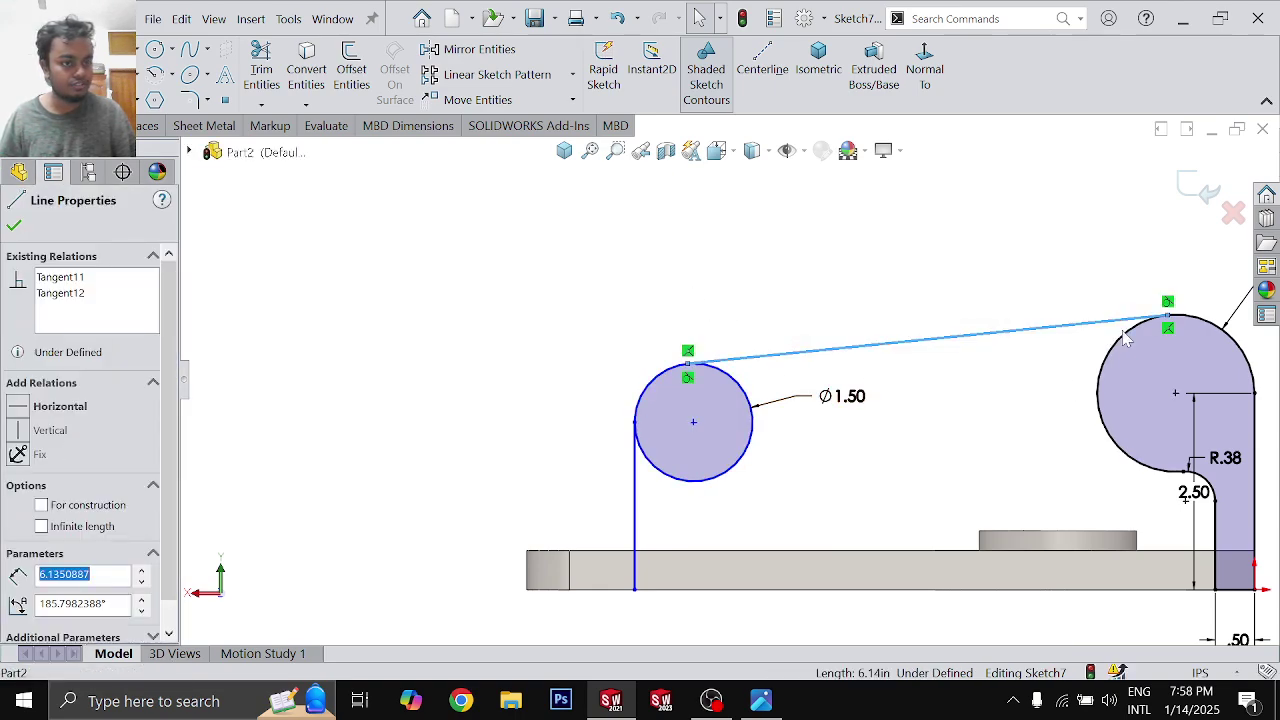
left_click(1125, 333, "ctrl")
left_click(1046, 394)
scroll(1046, 394, "up", 2)
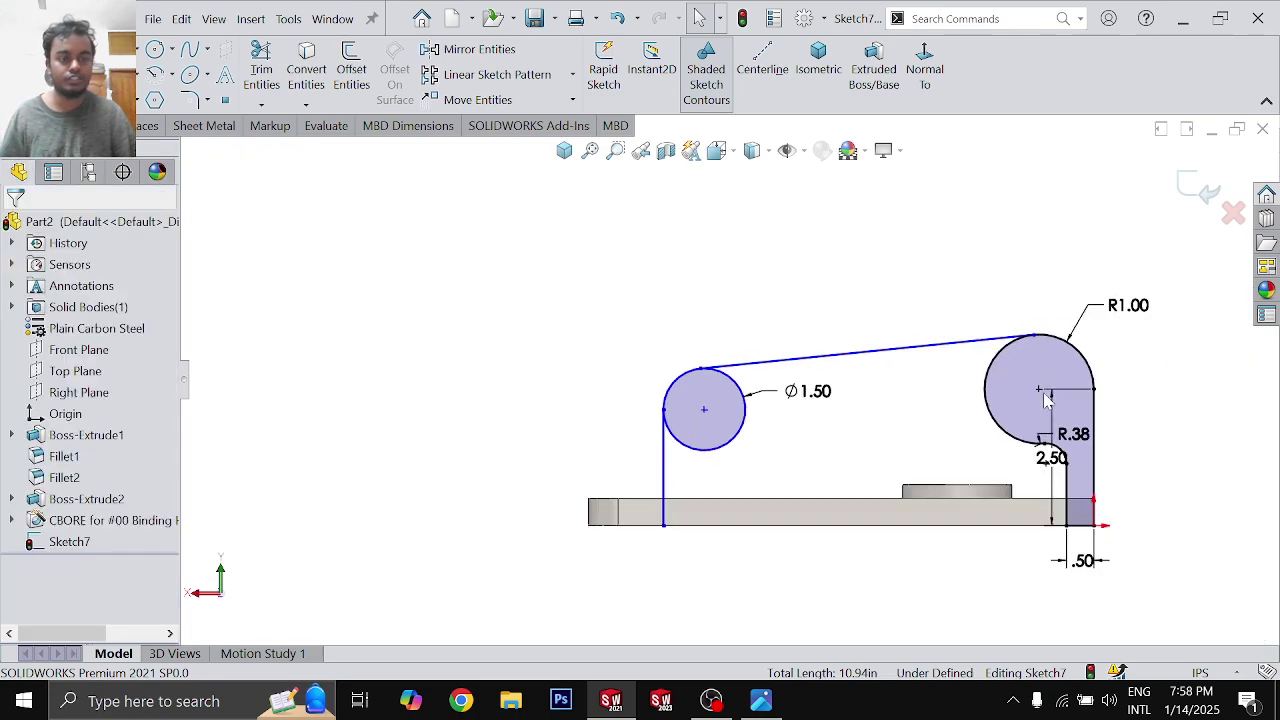
Step: Move the 1.50 in circle lower and closer to the large arc, and set the sloping line to 20° from the plate's bottom edge
left_click_drag(704, 409, 778, 444)
left_click(805, 535)
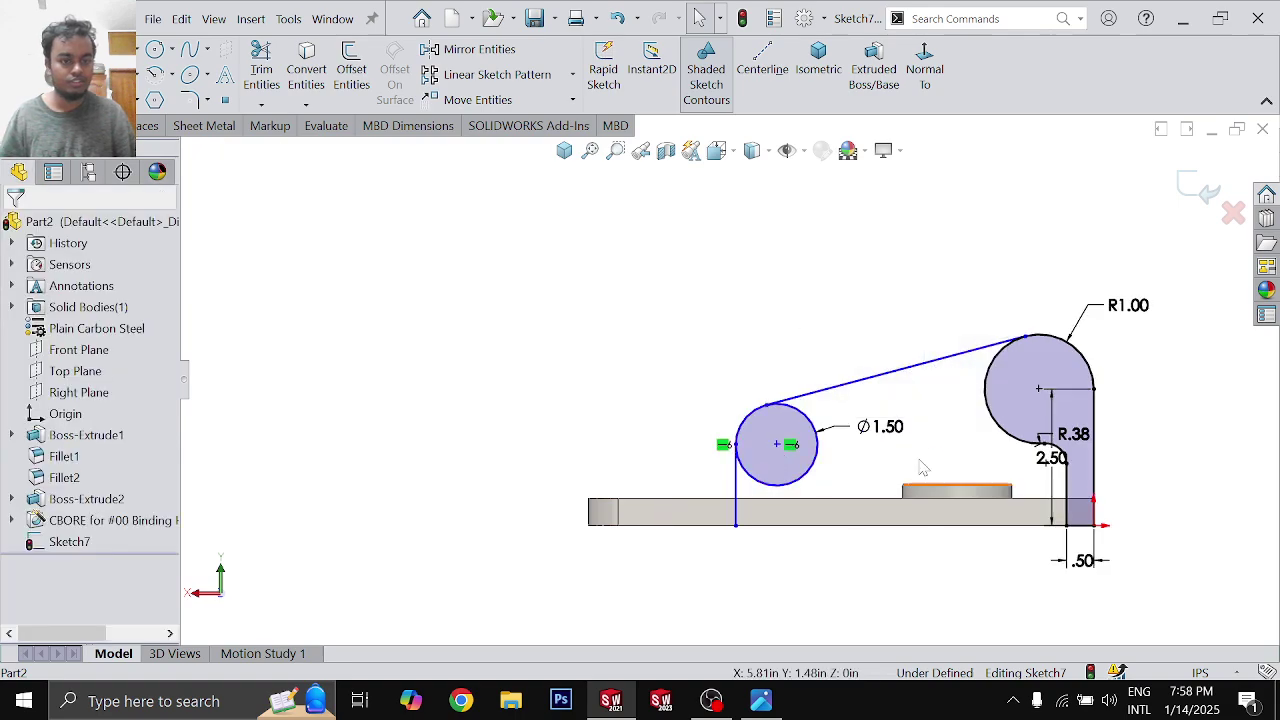
right_click_drag(921, 476, 909, 373)
left_click(911, 376)
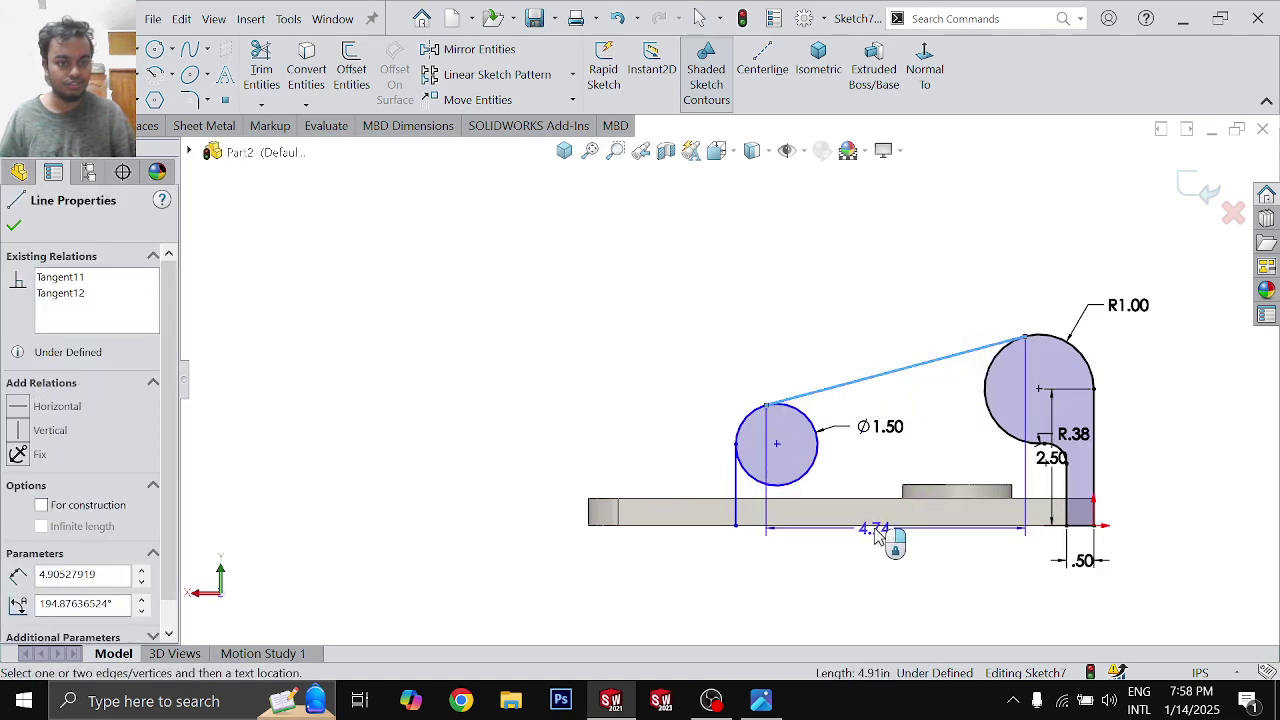
left_click(845, 527)
left_click(965, 450)
type("20")
key("Return")
key("Escape")
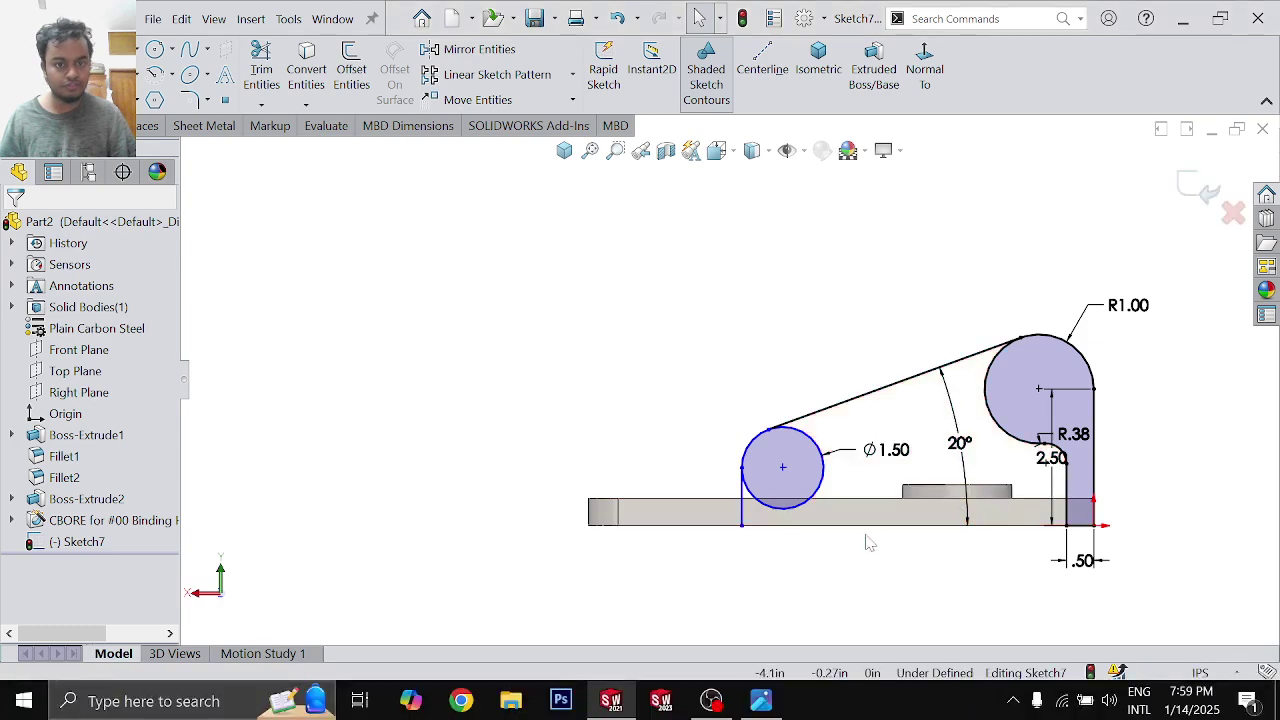
Step: Dimension the 1.50 in circle's centre height above the plate's bottom edge and set it to 1.375 in
left_click(820, 505)
left_click(828, 524)
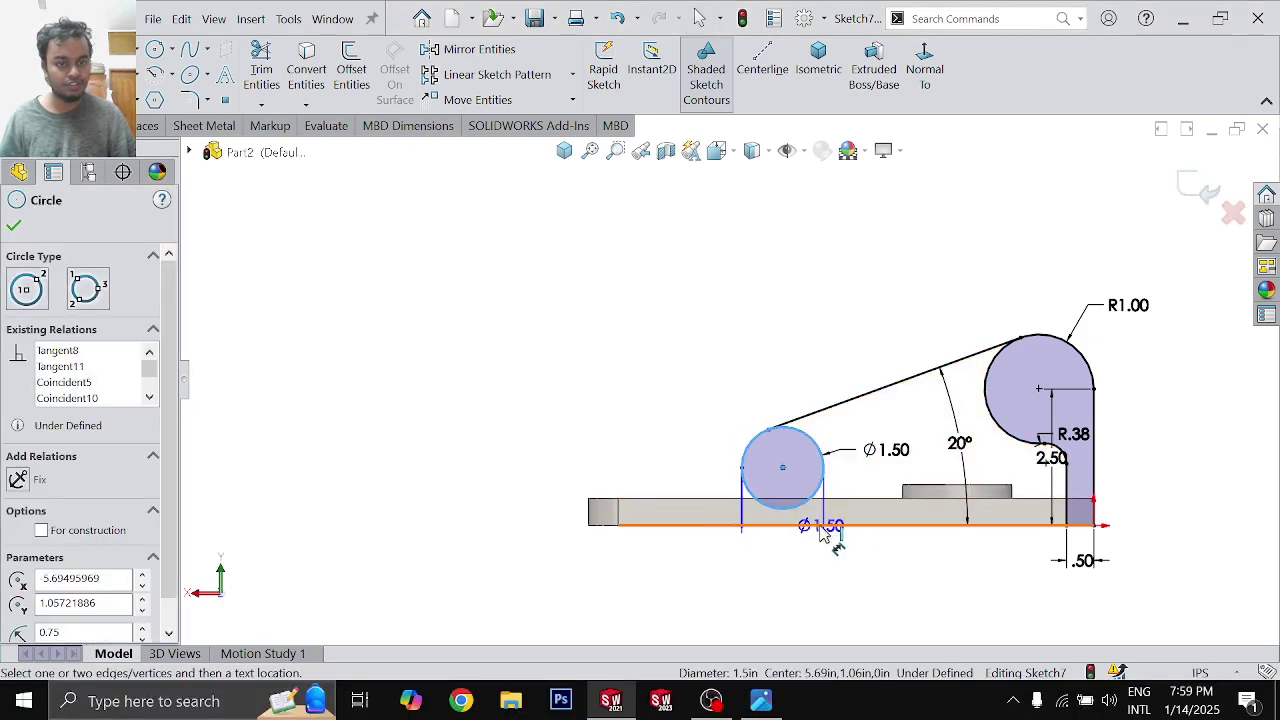
left_click(860, 503)
type("1.75")
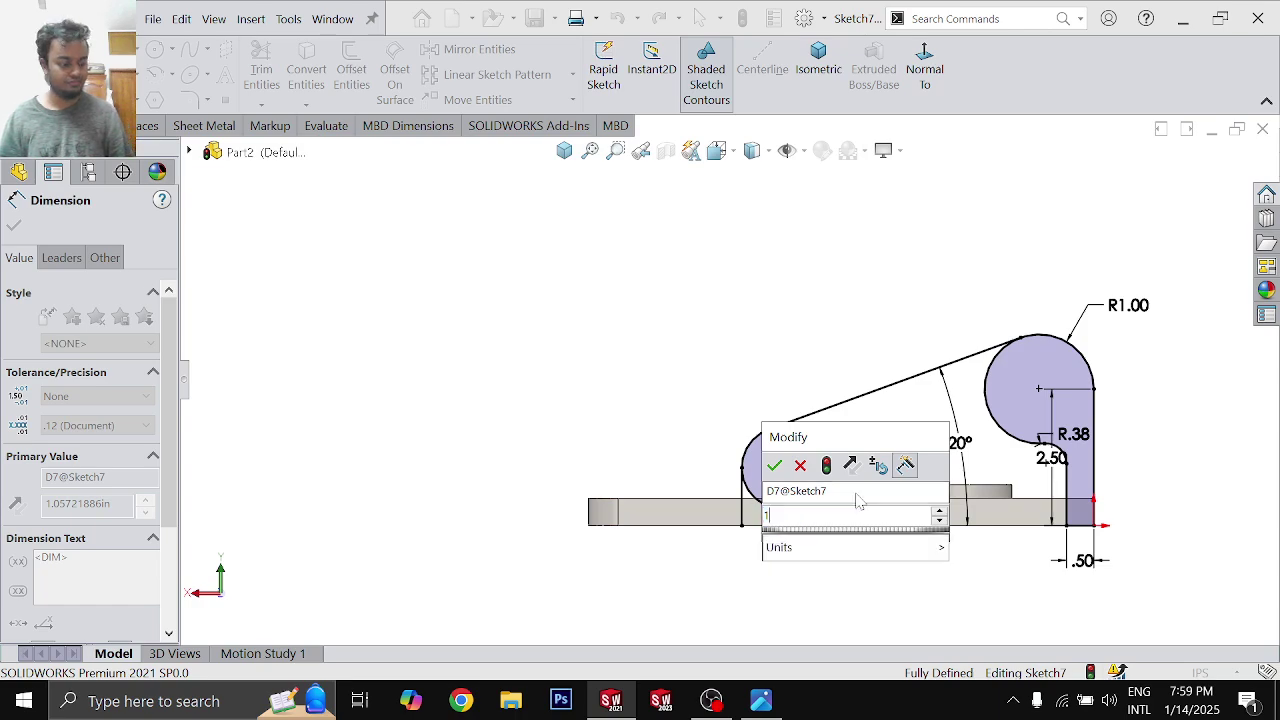
key("BackSpace")
key("BackSpace")
type("375")
key("Return")
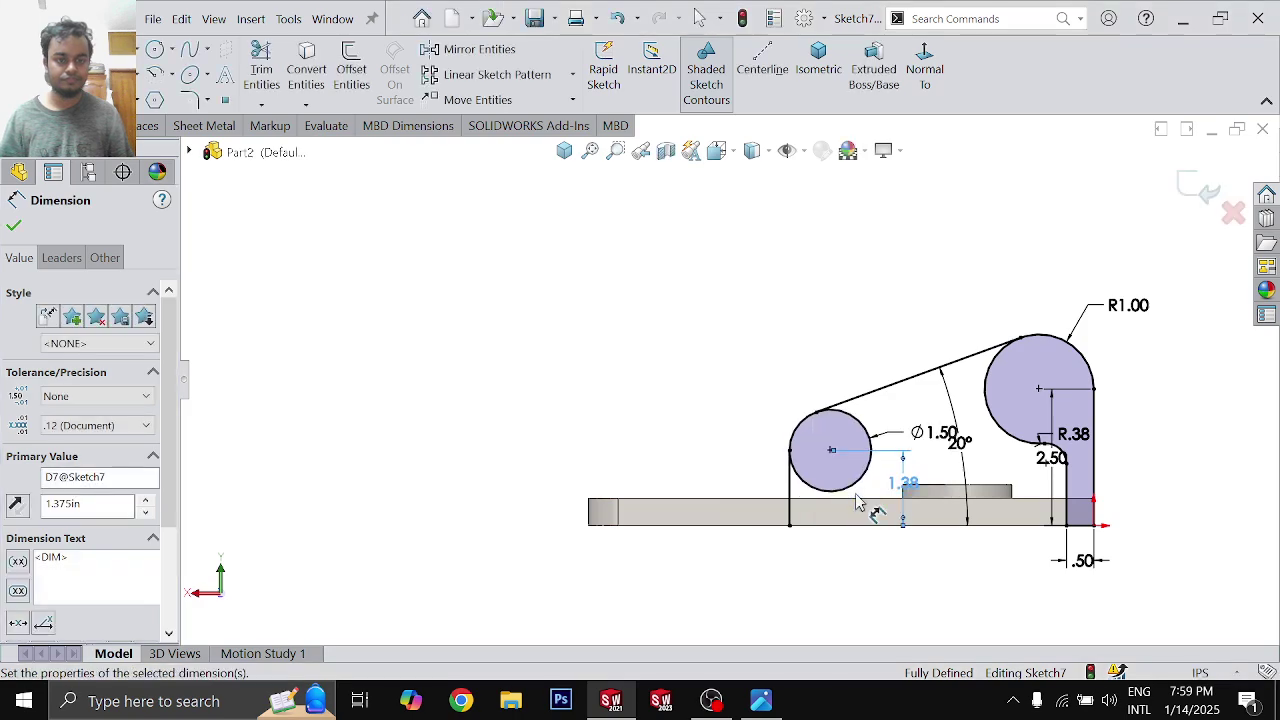
key("Escape")
Step: Draw a line along the plate's bottom edge from the small circle's vertical tangent line to the inner corner of the .50 in leg
scroll(1000, 395, "down", 5)
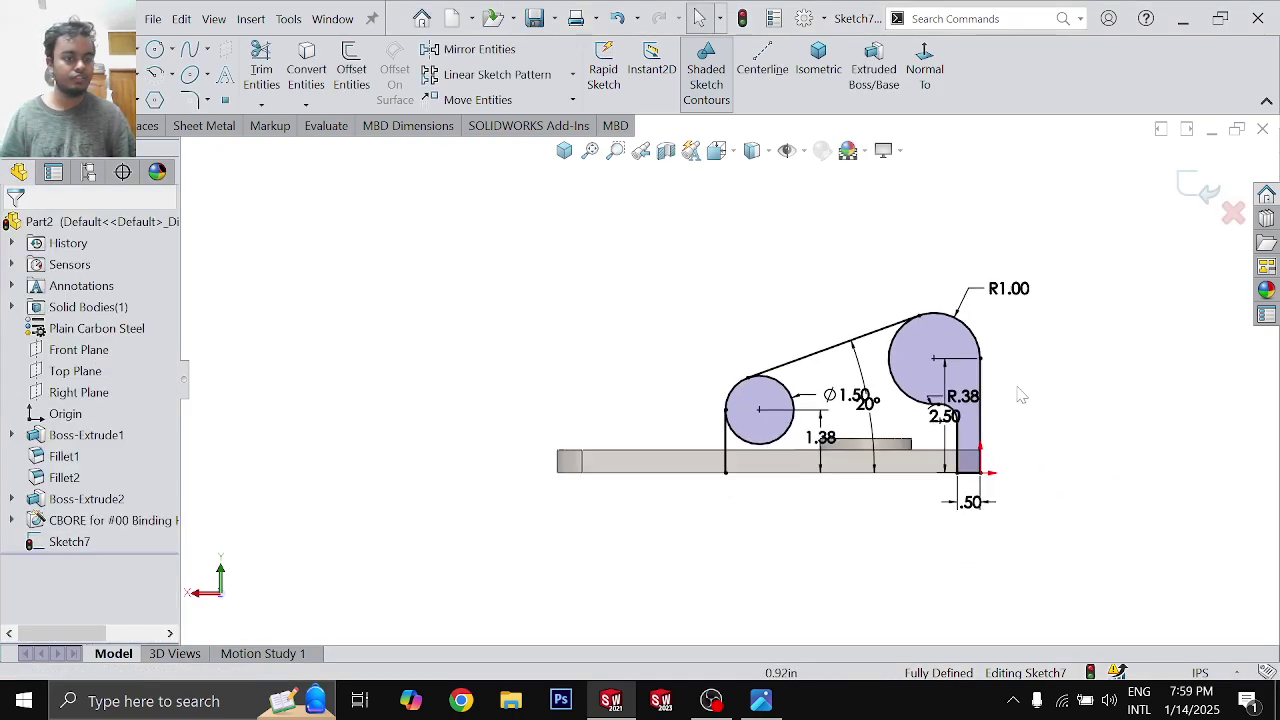
key("l")
left_click(464, 549)
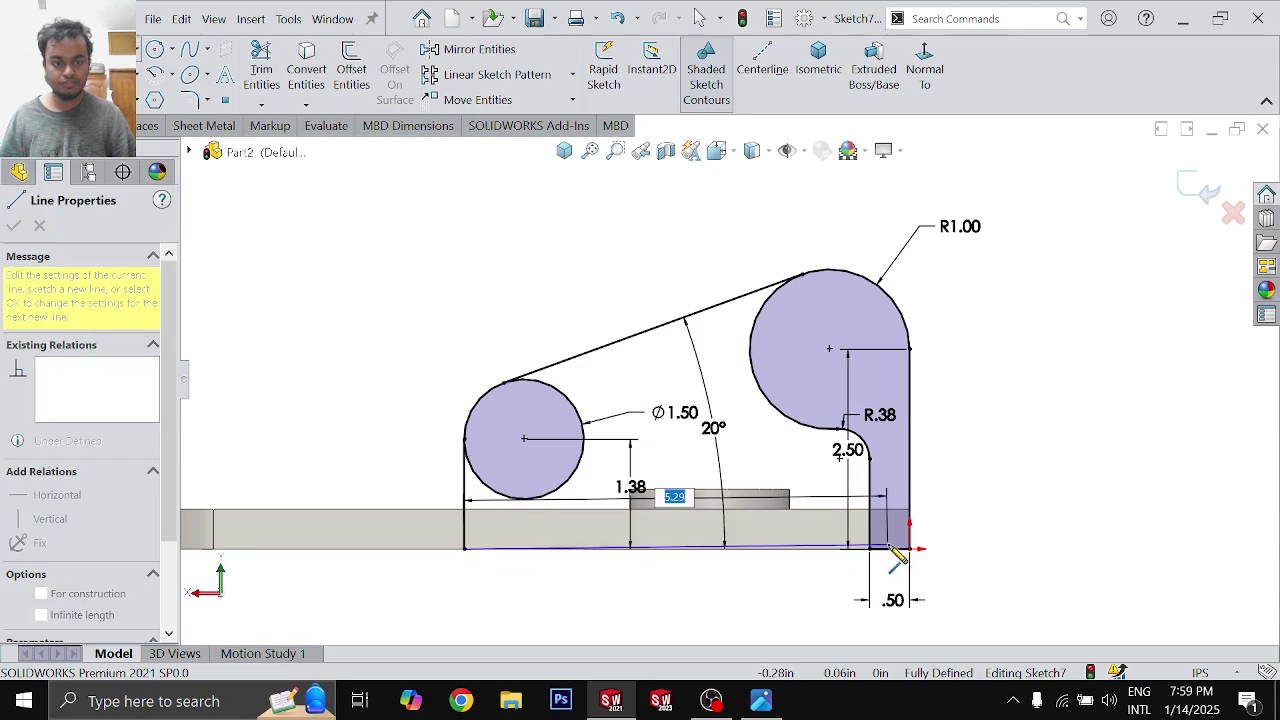
key("Escape")
key("Escape")
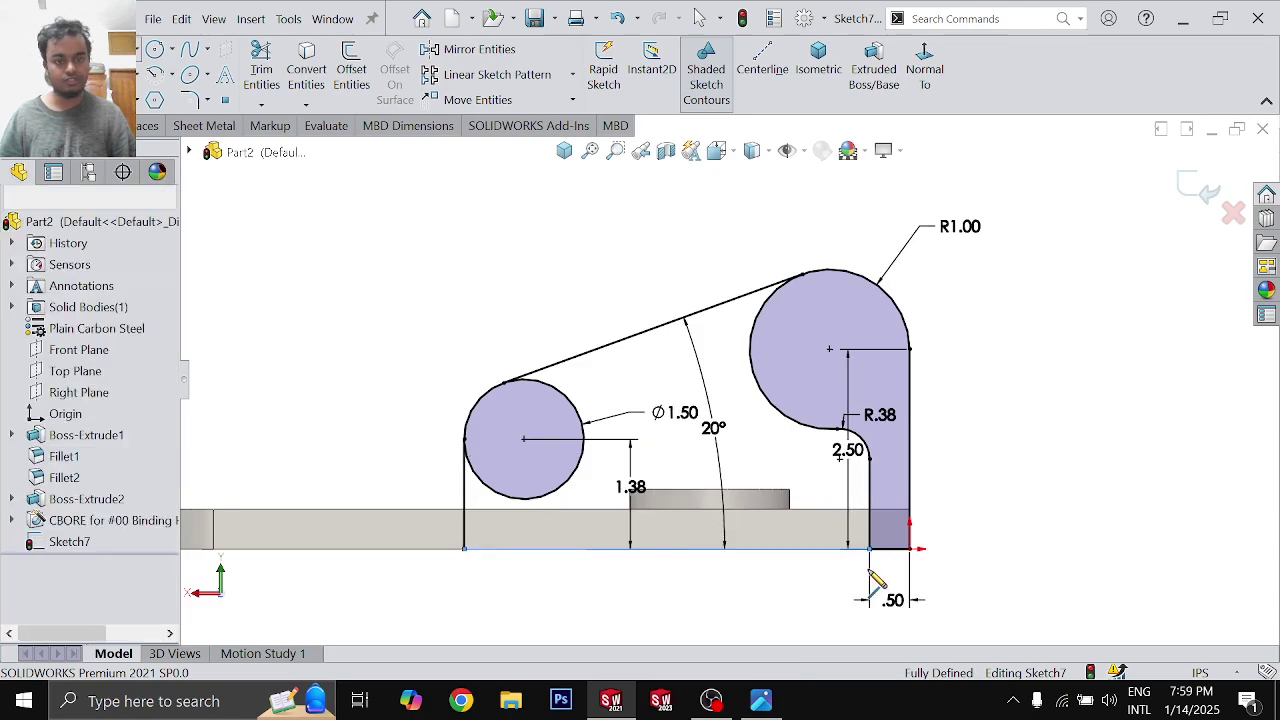
Step: Draw a vertical centerline about 2.30 in tall up from the plate's bottom edge, about 2.00 in outside the small circle's vertical tangent line
middle_click_drag(803, 606, 846, 635)
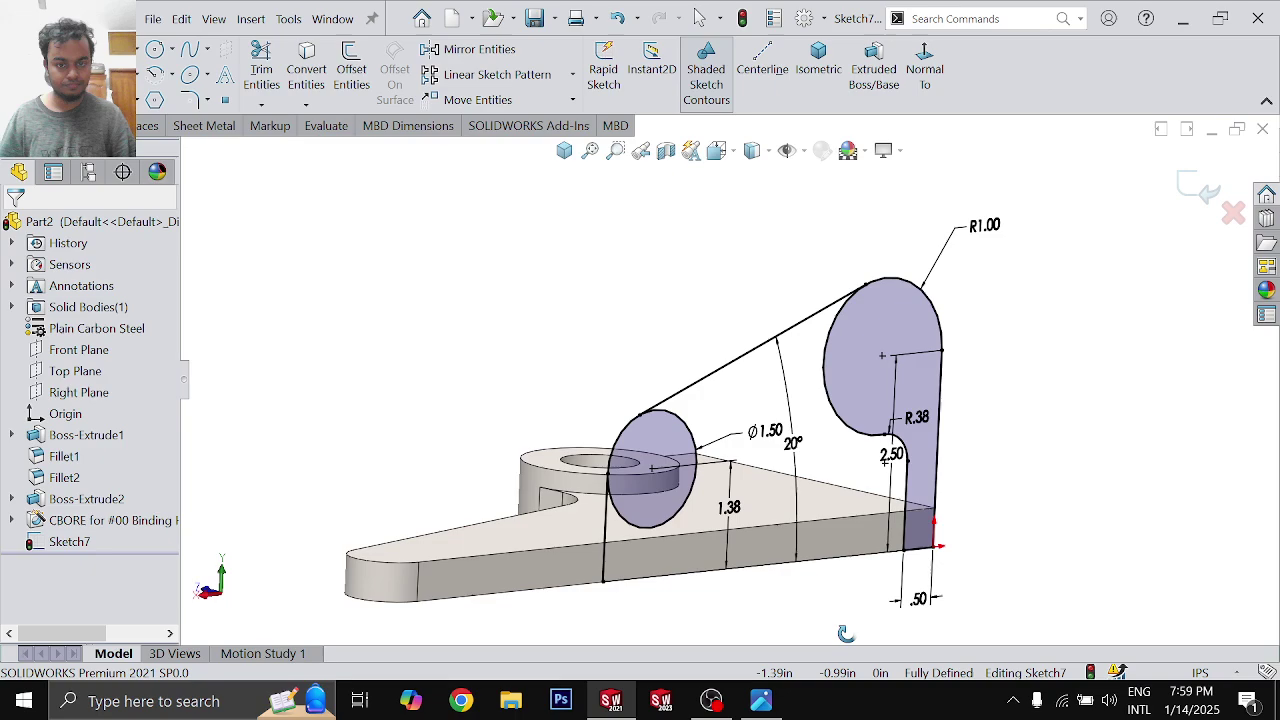
key("ctrl+8")
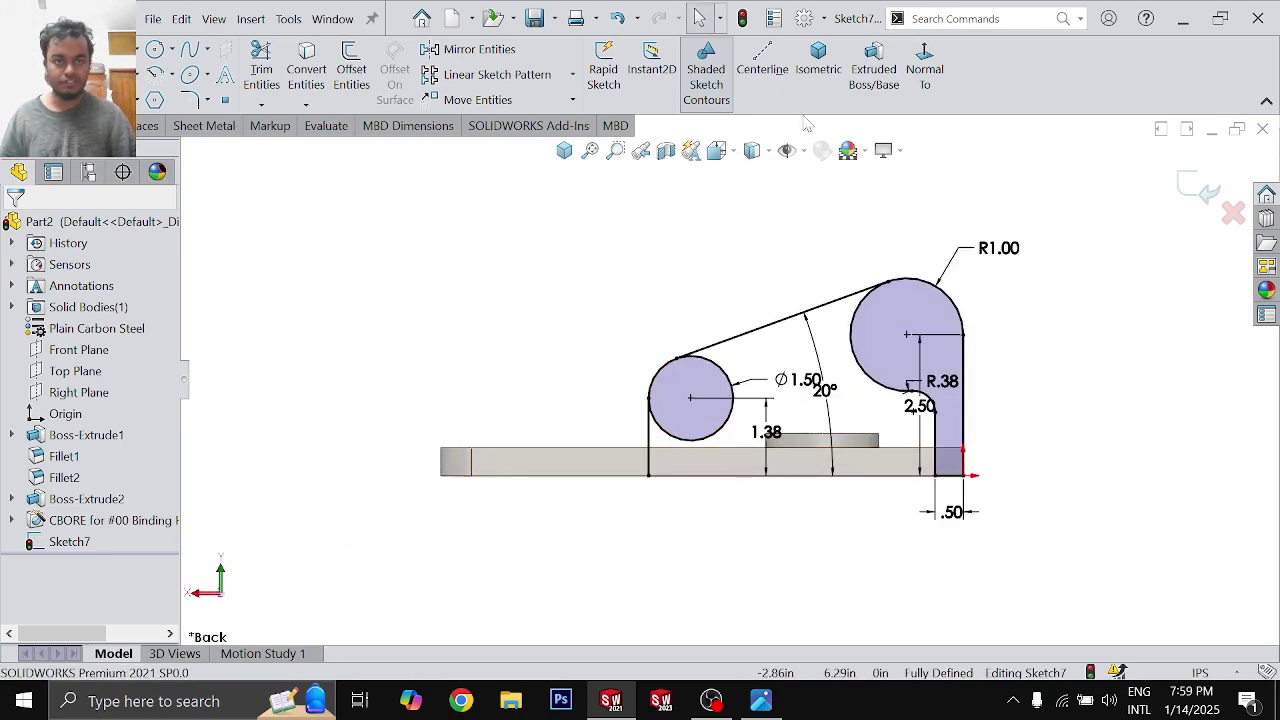
left_click(762, 62)
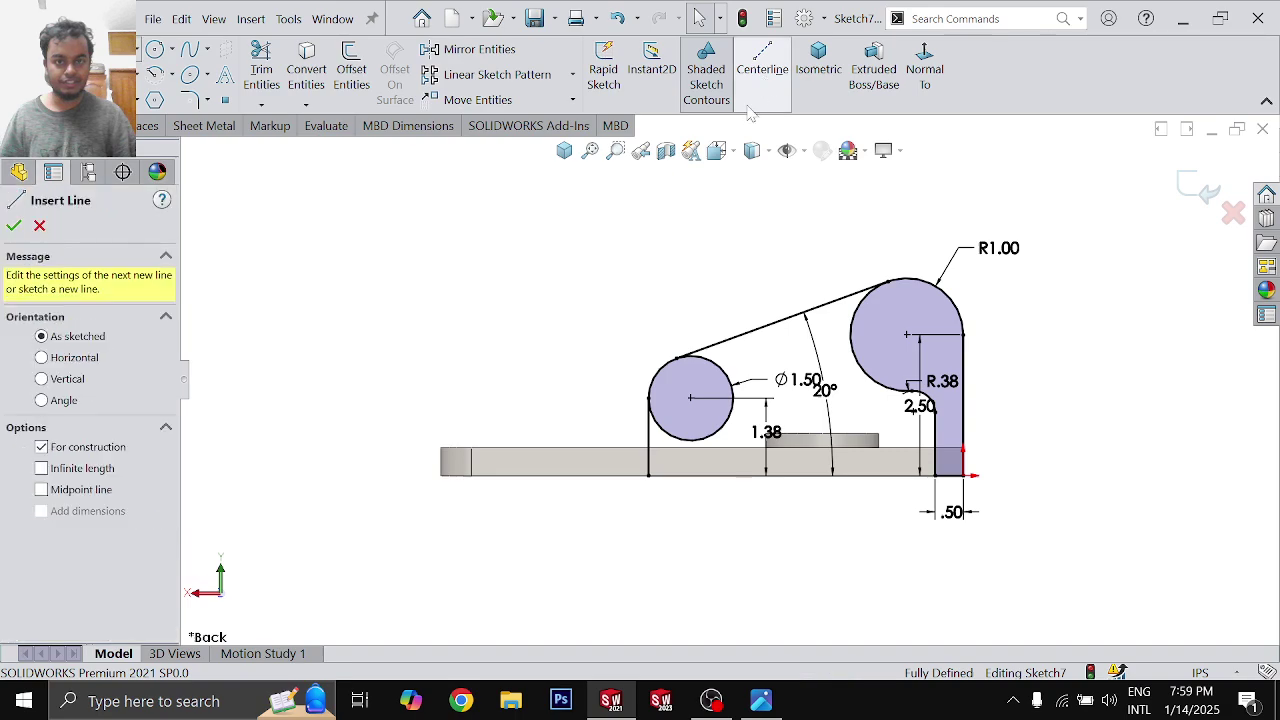
left_click(537, 478)
key("Escape")
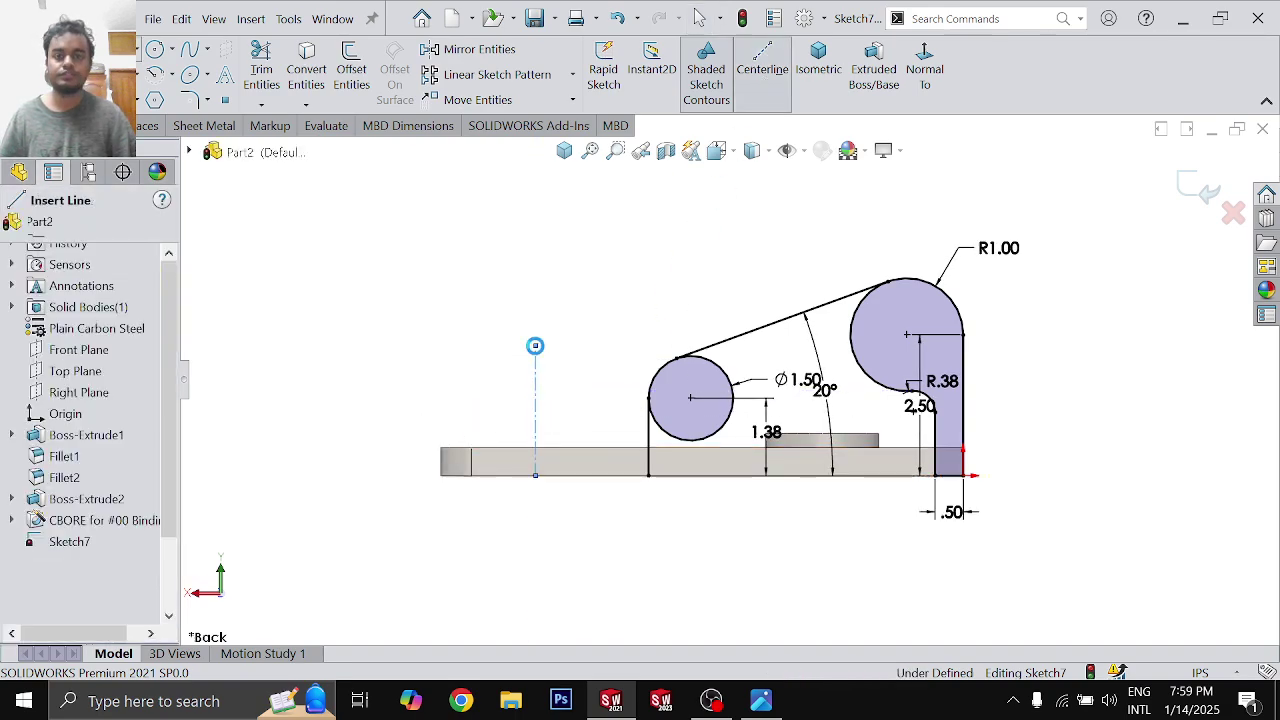
Step: Check the reference drawing, dimension the centerline's distance from the small circle's vertical tangent line at its drawn value, and exit the sketch
key("alt+Tab")
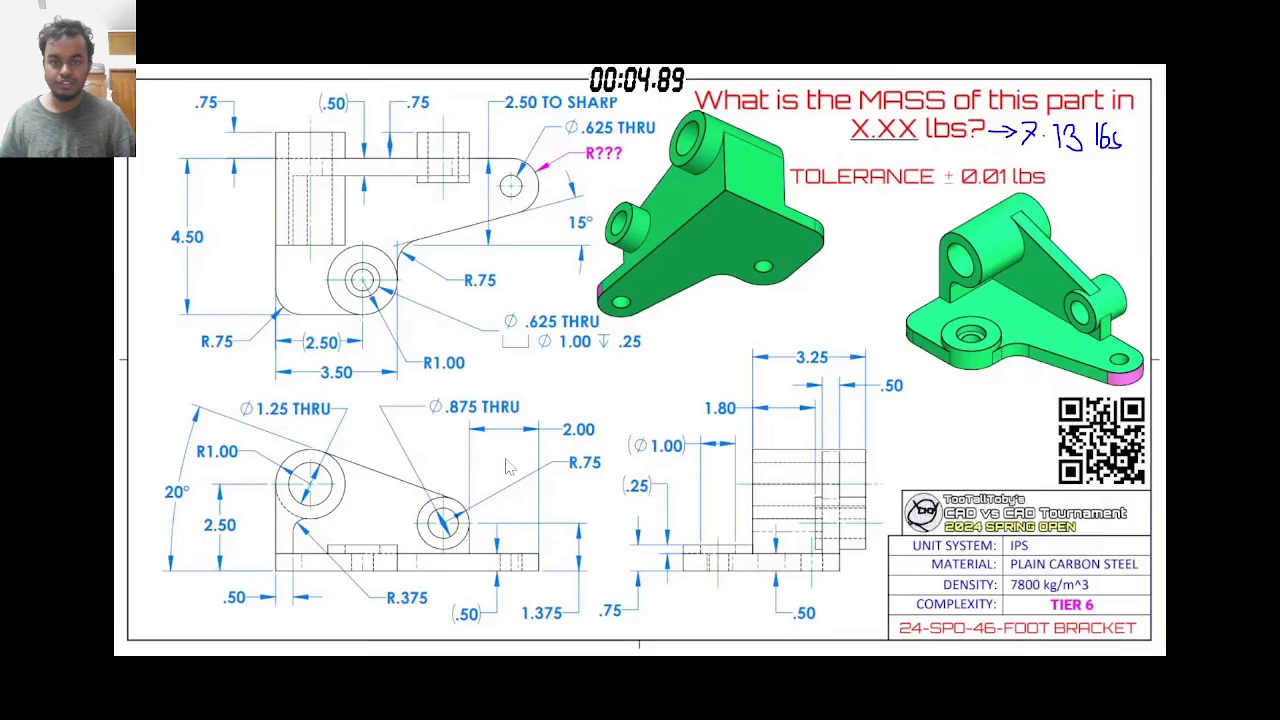
key("alt+Tab")
left_click(649, 450)
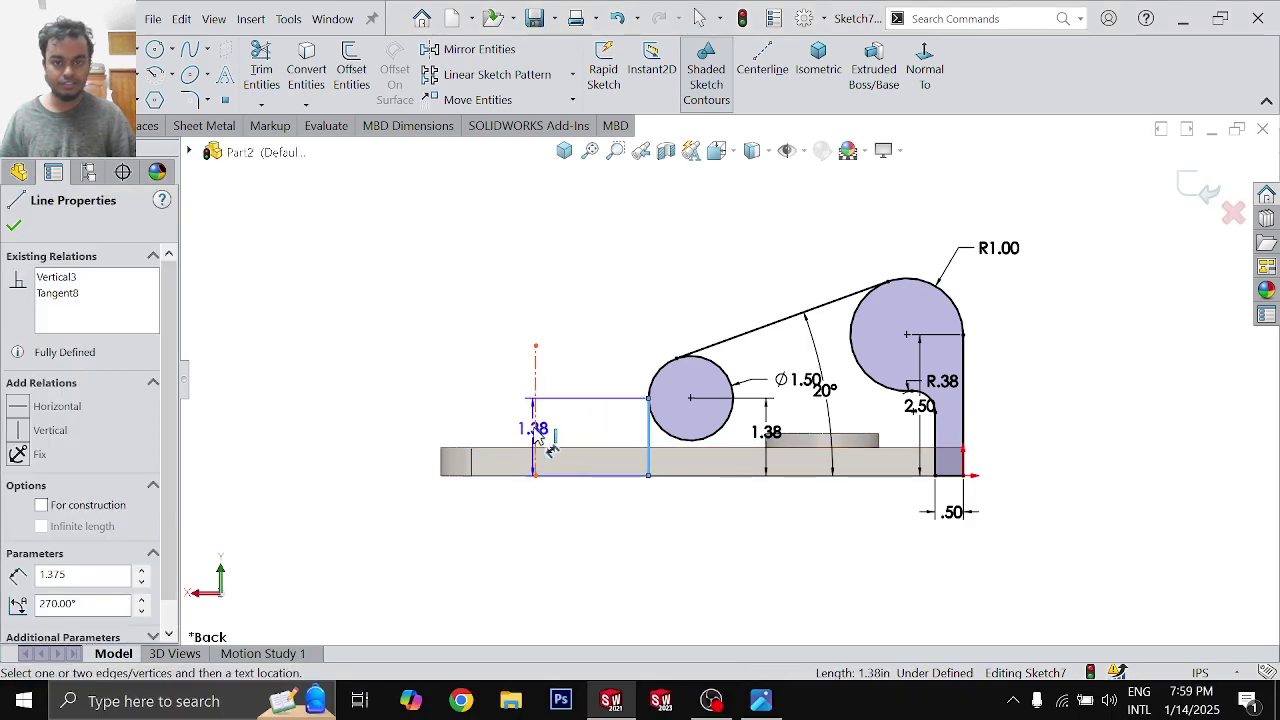
left_click(536, 432)
left_click(608, 316)
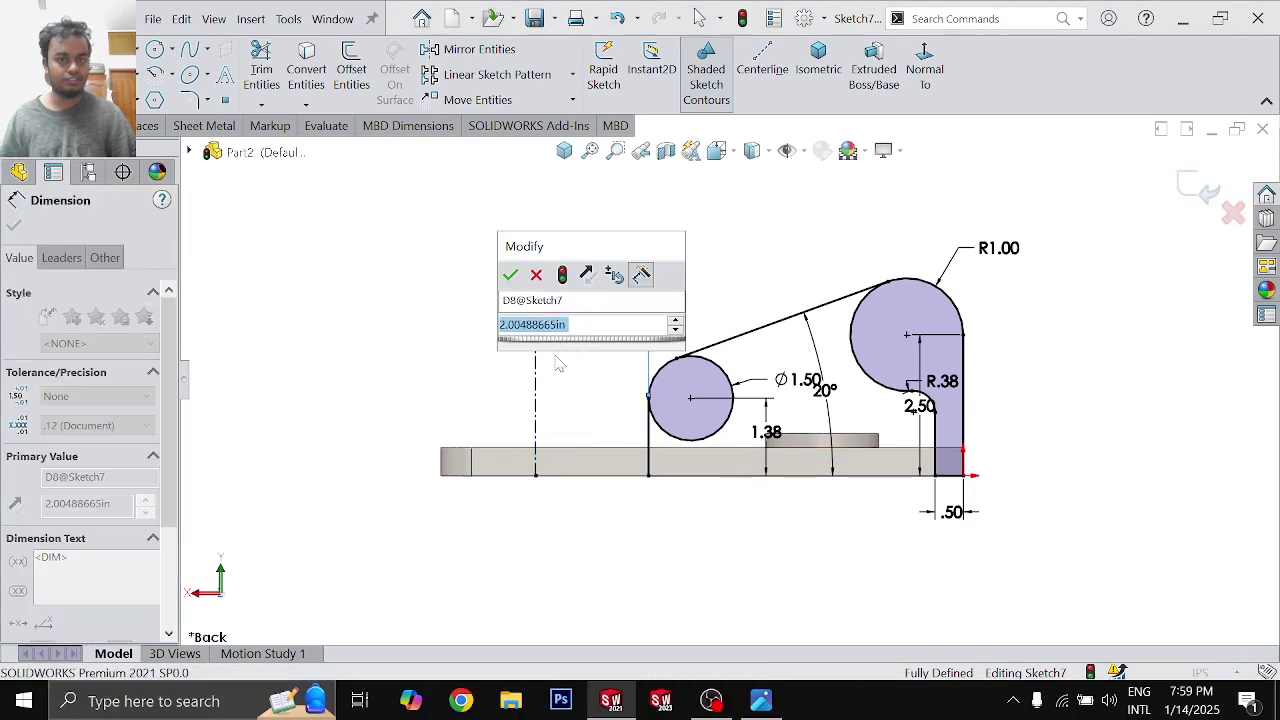
left_click(510, 274)
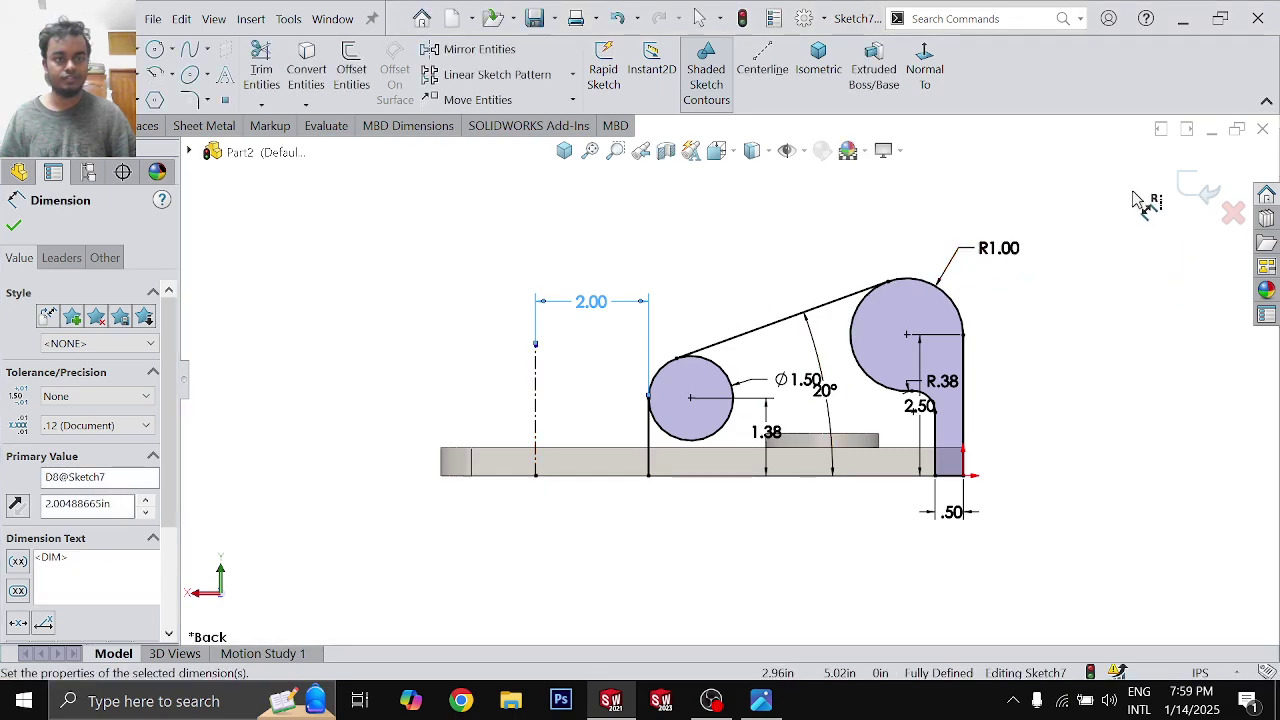
left_click(1195, 185)
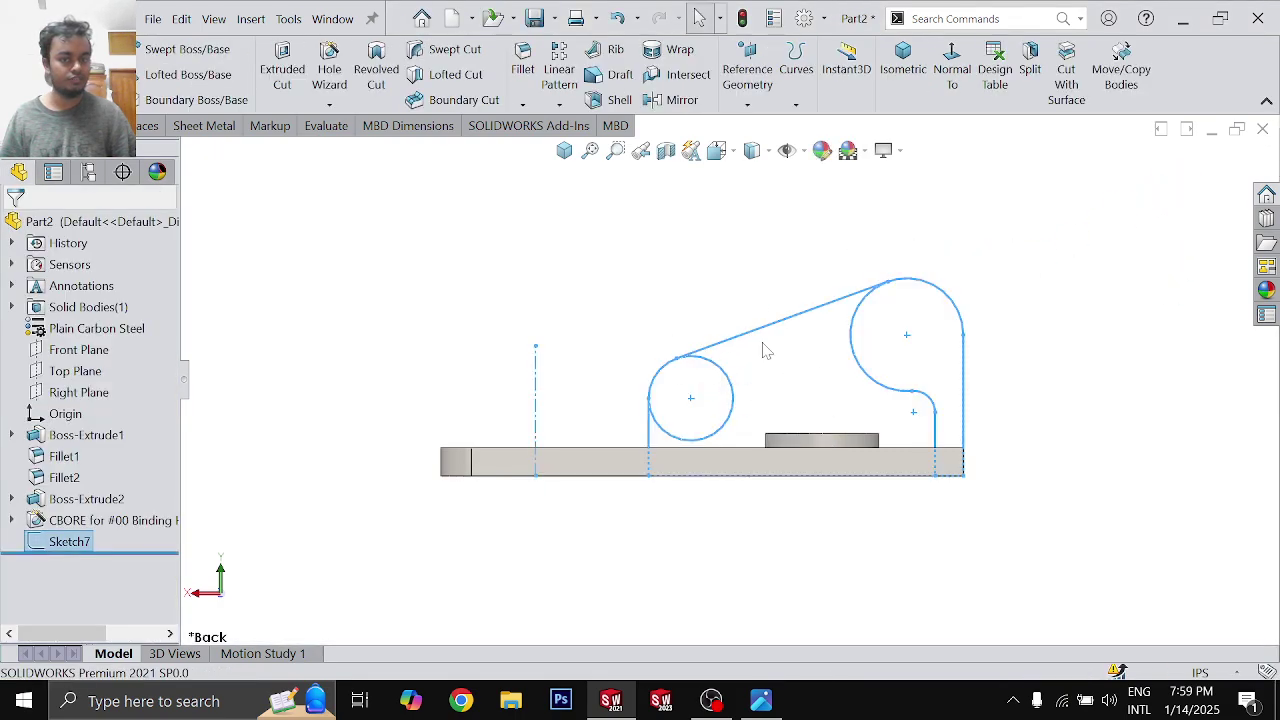
right_click(58, 553)
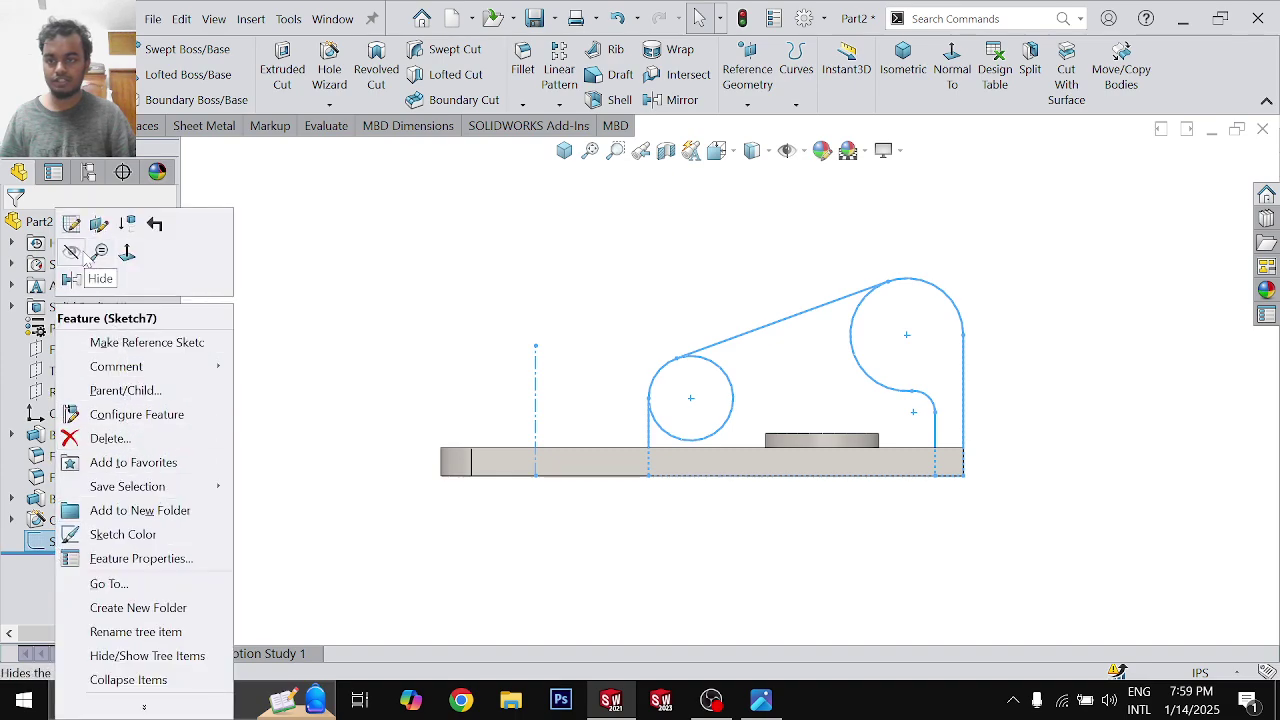
left_click(590, 328)
middle_click_drag(590, 328, 885, 435)
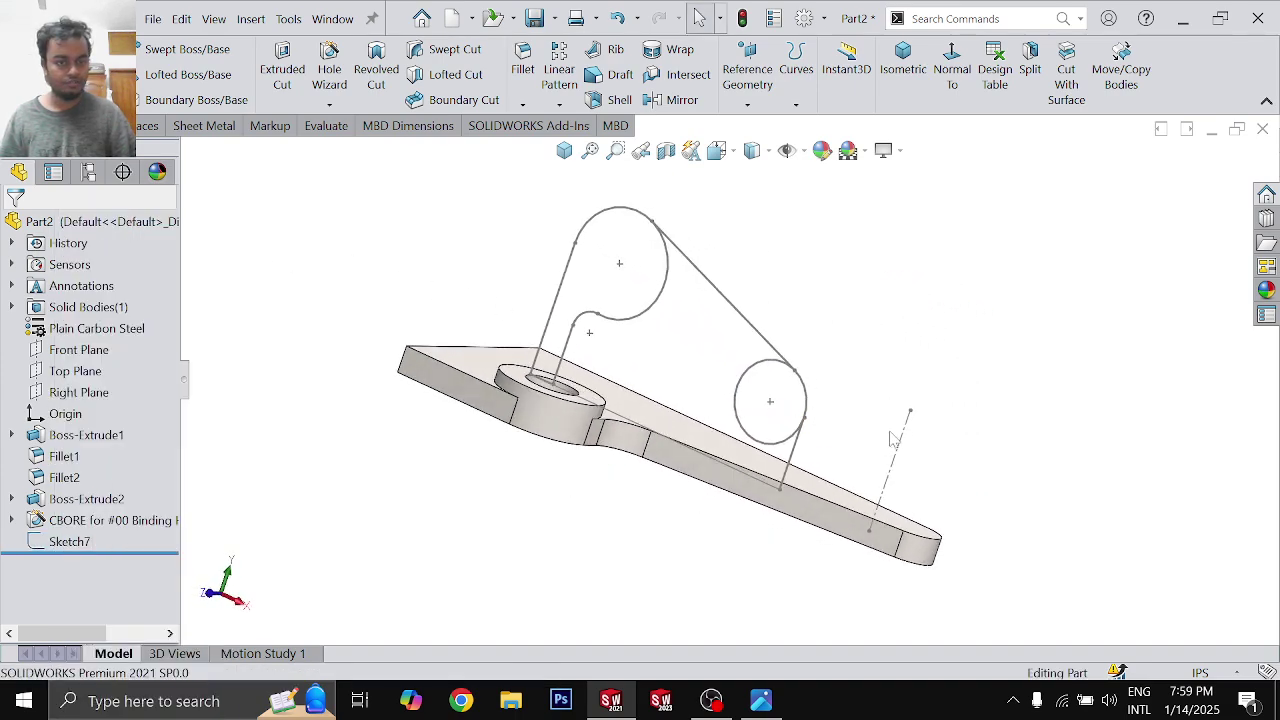
middle_click_drag(993, 464, 942, 520)
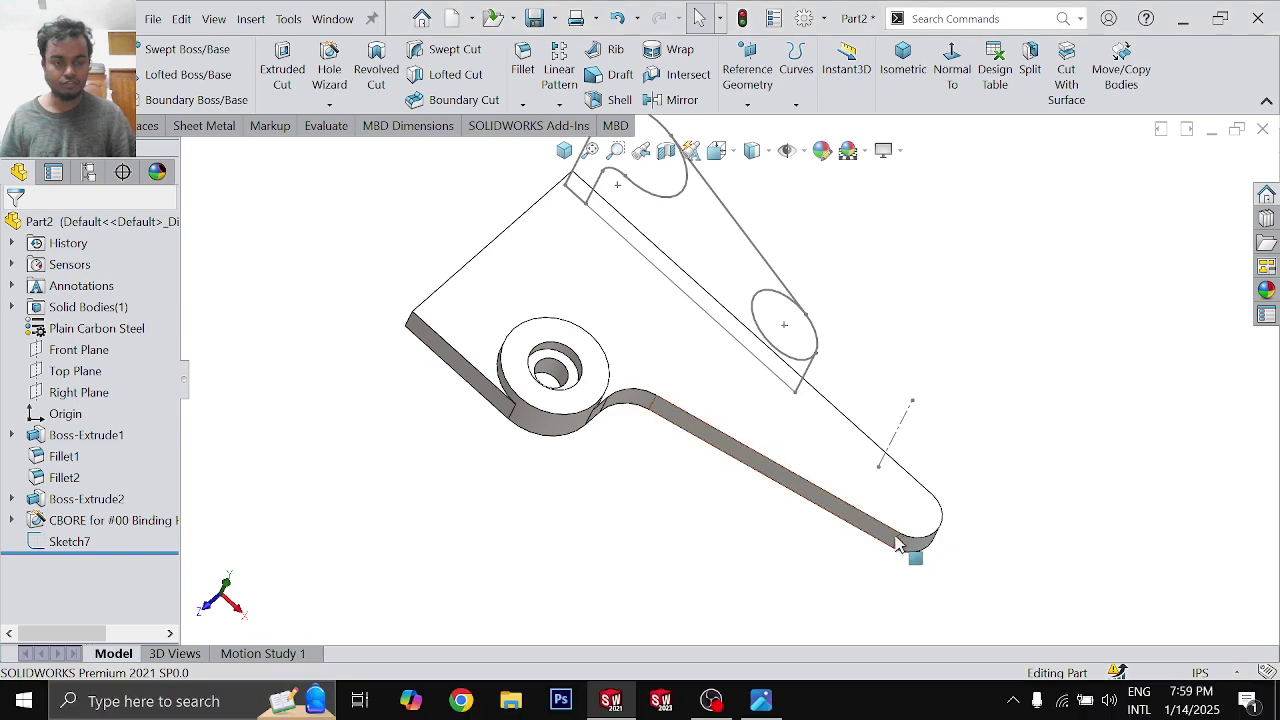
middle_click_drag(908, 545, 922, 542)
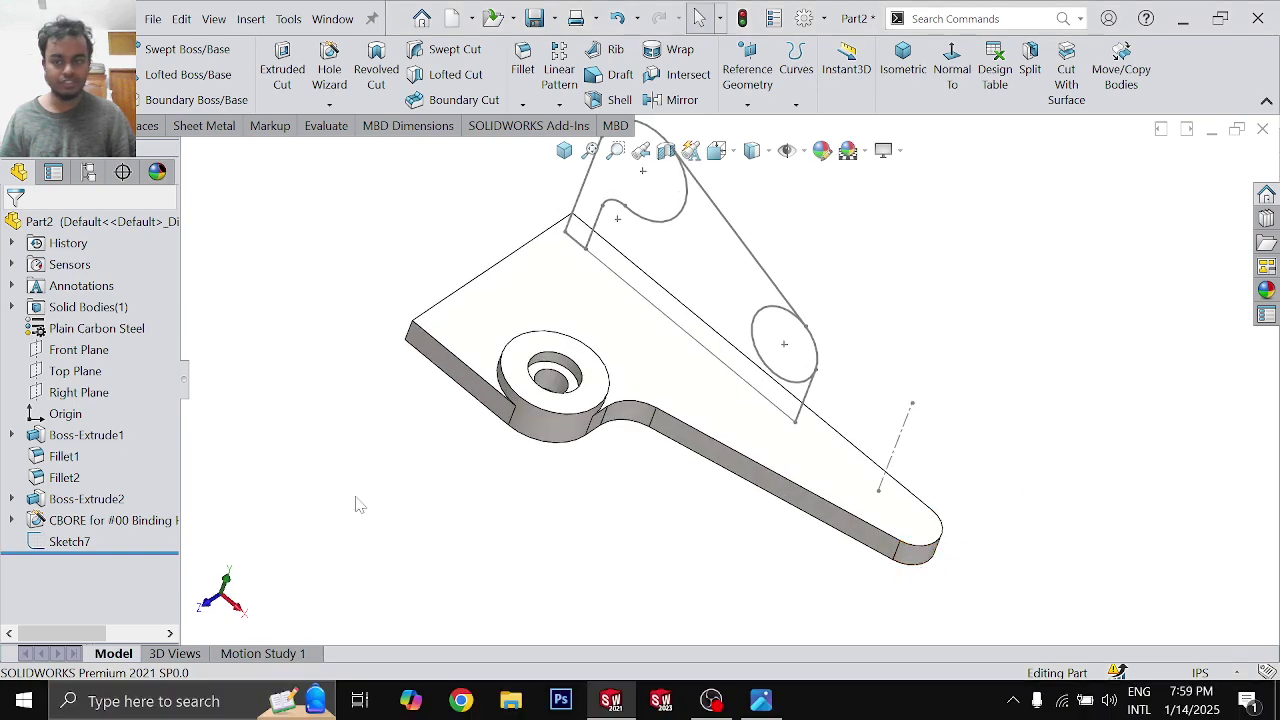
Step: Open the base plate's profile sketch, examine how its rounded end is defined, and exit the sketch
left_click(70, 435)
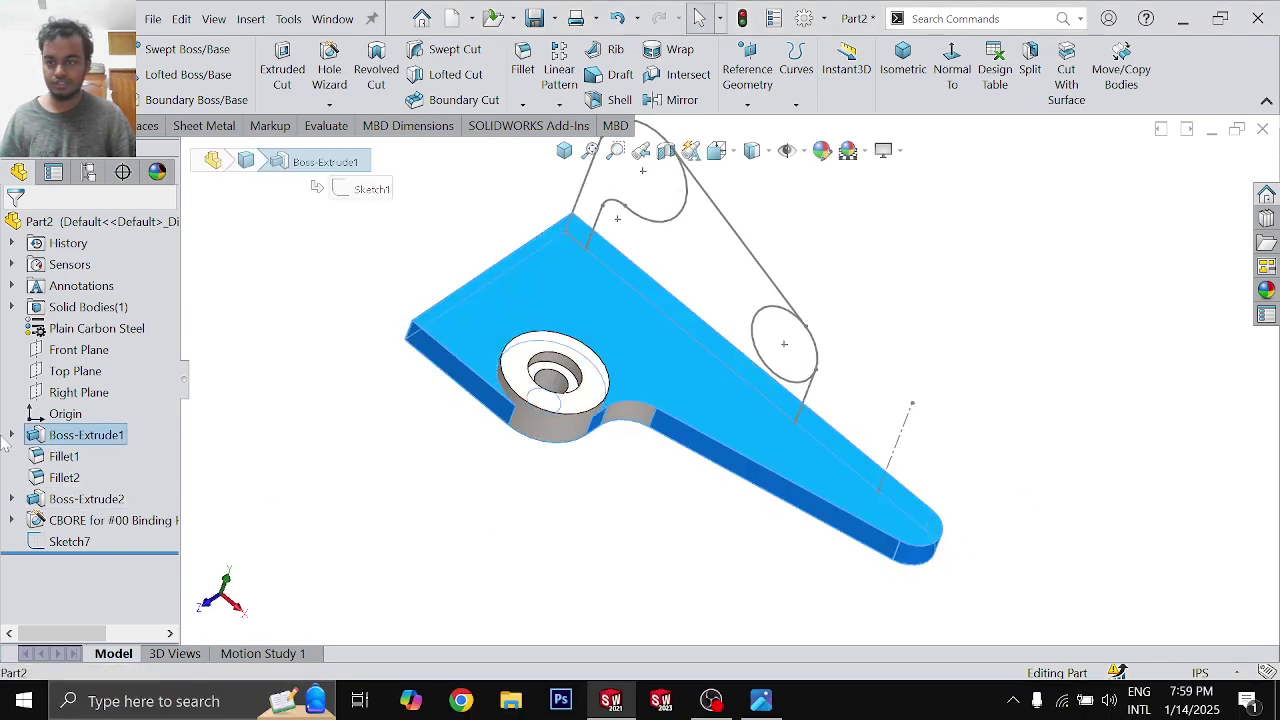
left_click(12, 435)
left_click(100, 456)
left_click(137, 373)
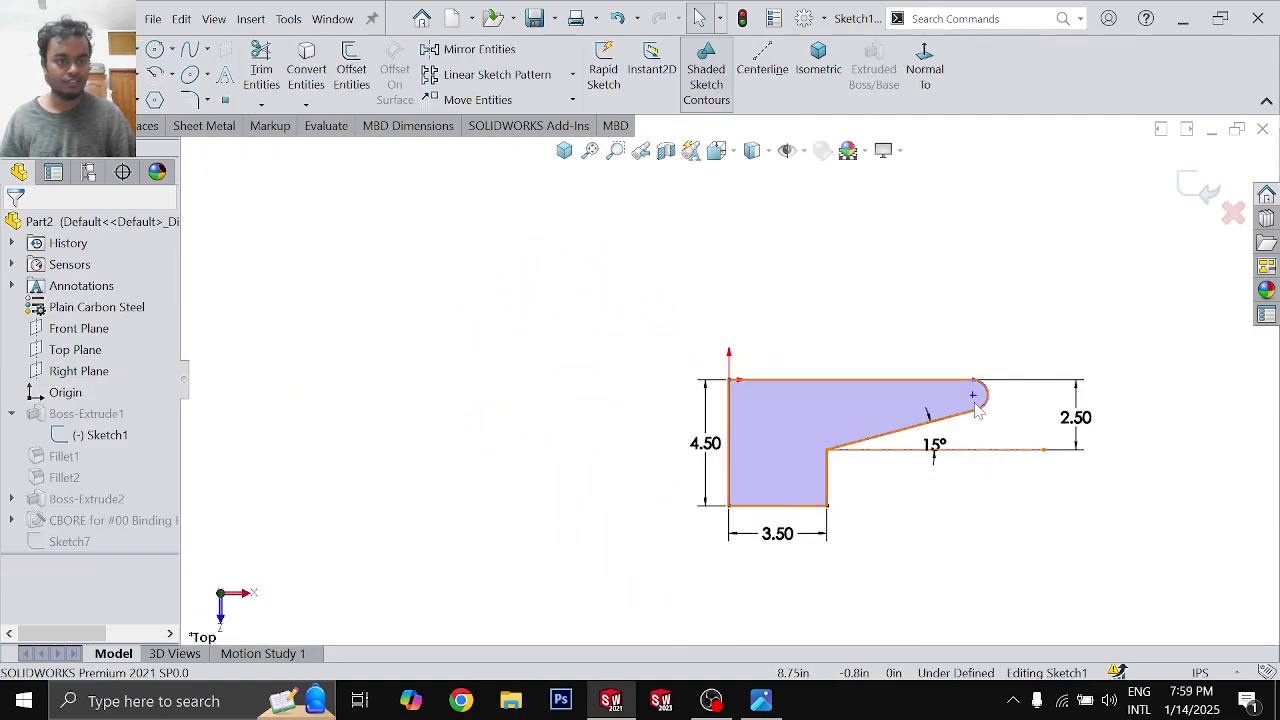
scroll(974, 409, "down", 3)
scroll(1011, 369, "up", 2)
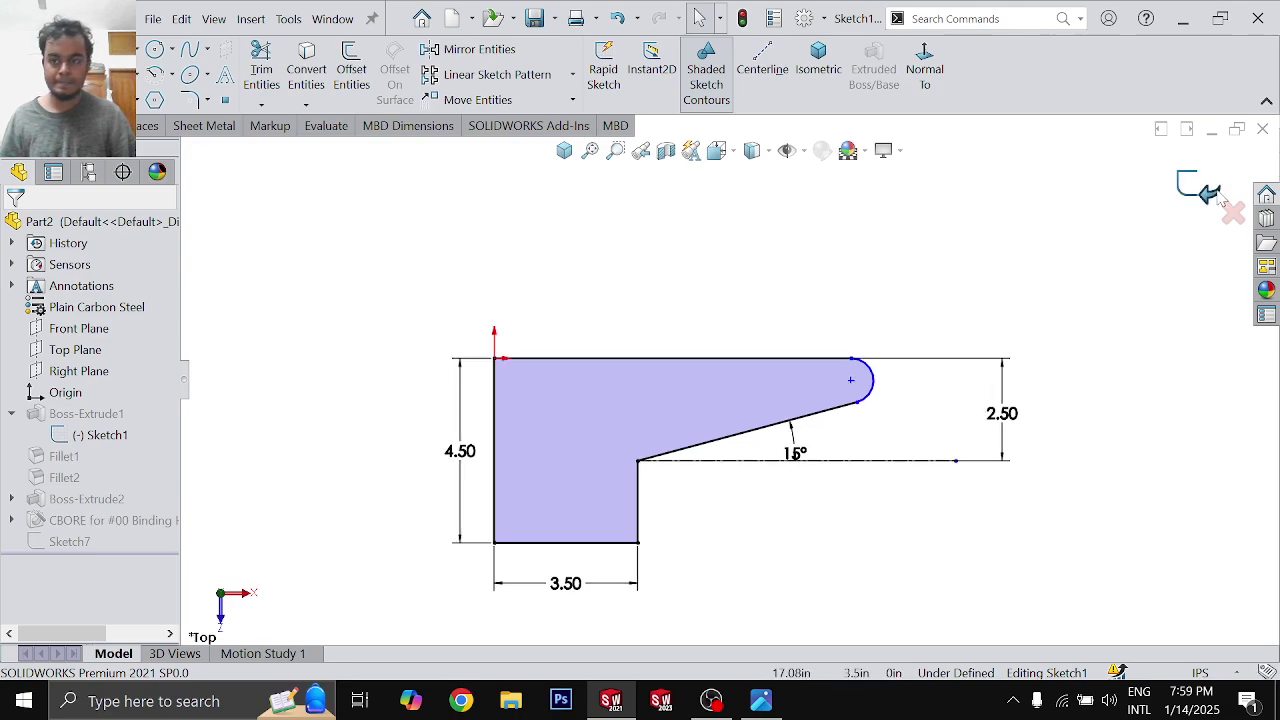
left_click(1210, 193)
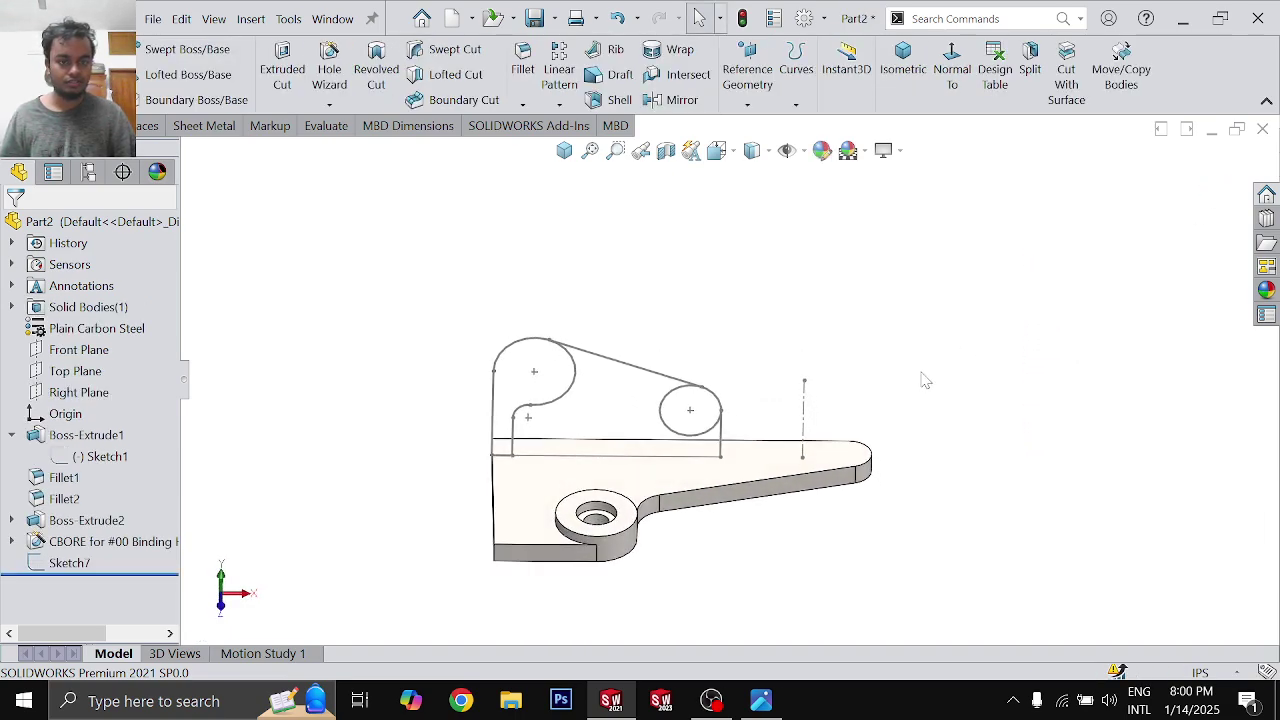
Step: Compare the plate's rounded end and the side profile sketch with the reference drawing from several angles
scroll(920, 371, "down", 3)
scroll(766, 500, "up", 3)
scroll(724, 507, "down", 1)
mouse_move(723, 507)
middle_mouse_down()
mouse_move(697, 508)
mouse_move(703, 606)
mouse_move(713, 520)
mouse_move(668, 640)
middle_mouse_up()
scroll(660, 625, "up", 2)
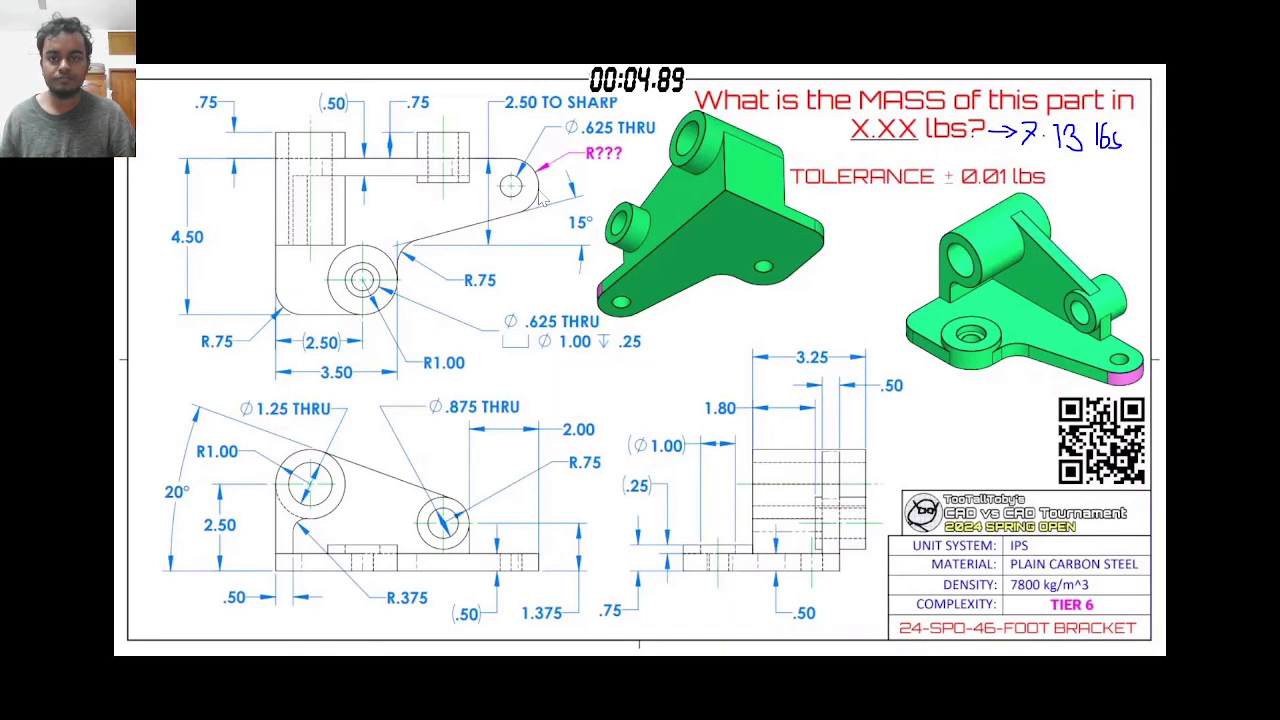
key("alt+Tab")
mouse_move(886, 389)
middle_mouse_down()
mouse_move(1154, 259)
mouse_move(997, 300)
mouse_move(900, 291)
mouse_move(1014, 309)
mouse_move(1089, 349)
mouse_move(1120, 414)
mouse_move(1096, 457)
mouse_move(783, 502)
middle_mouse_up()
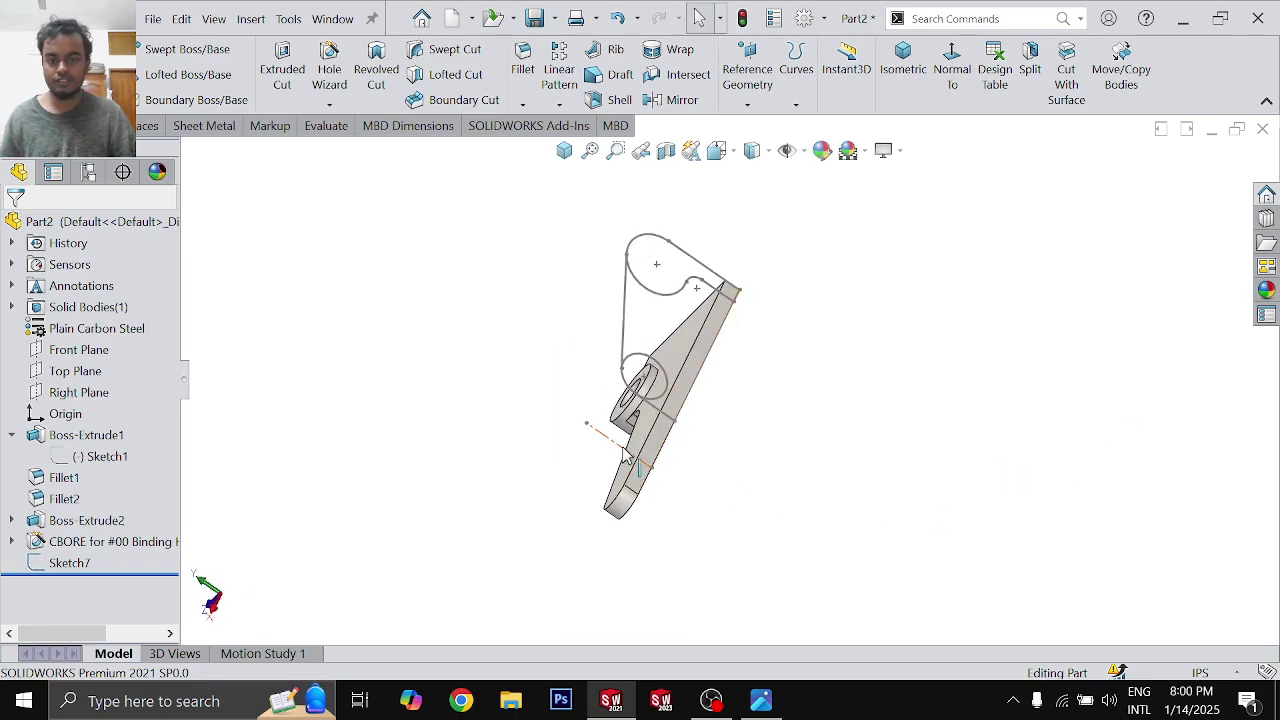
middle_click_drag(858, 403, 548, 345)
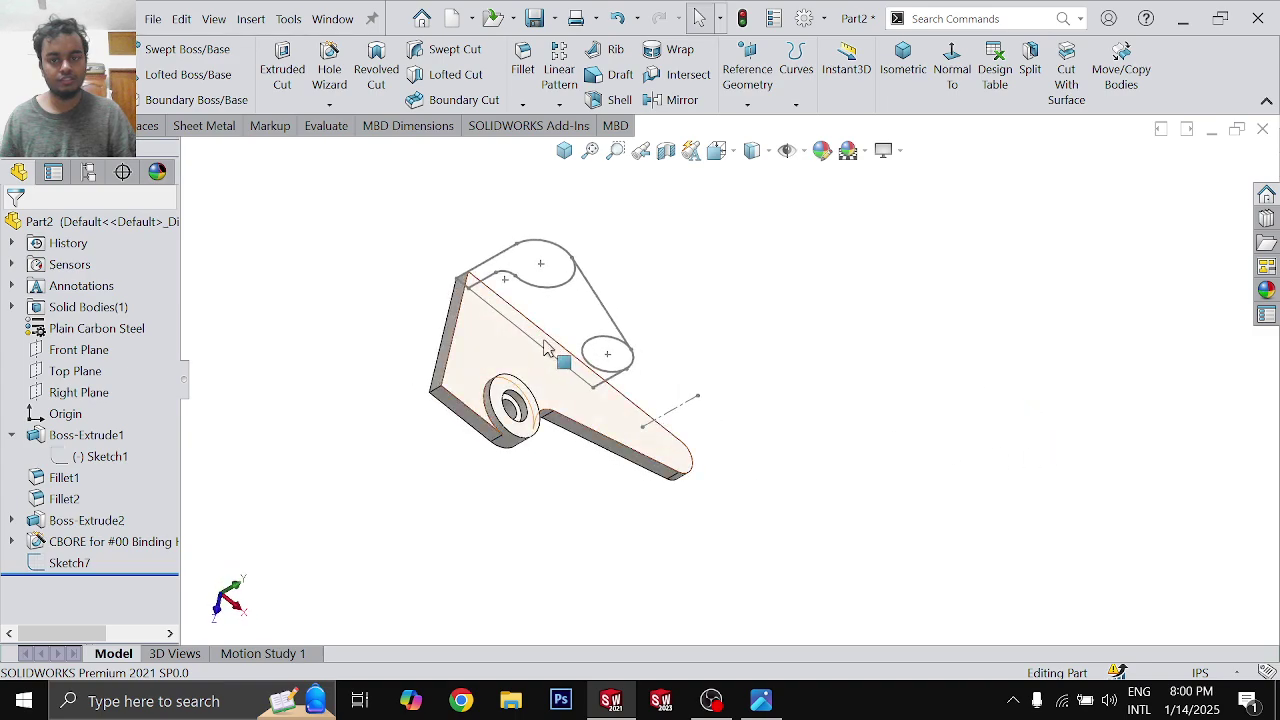
left_click(450, 330)
middle_click_drag(450, 330, 557, 466)
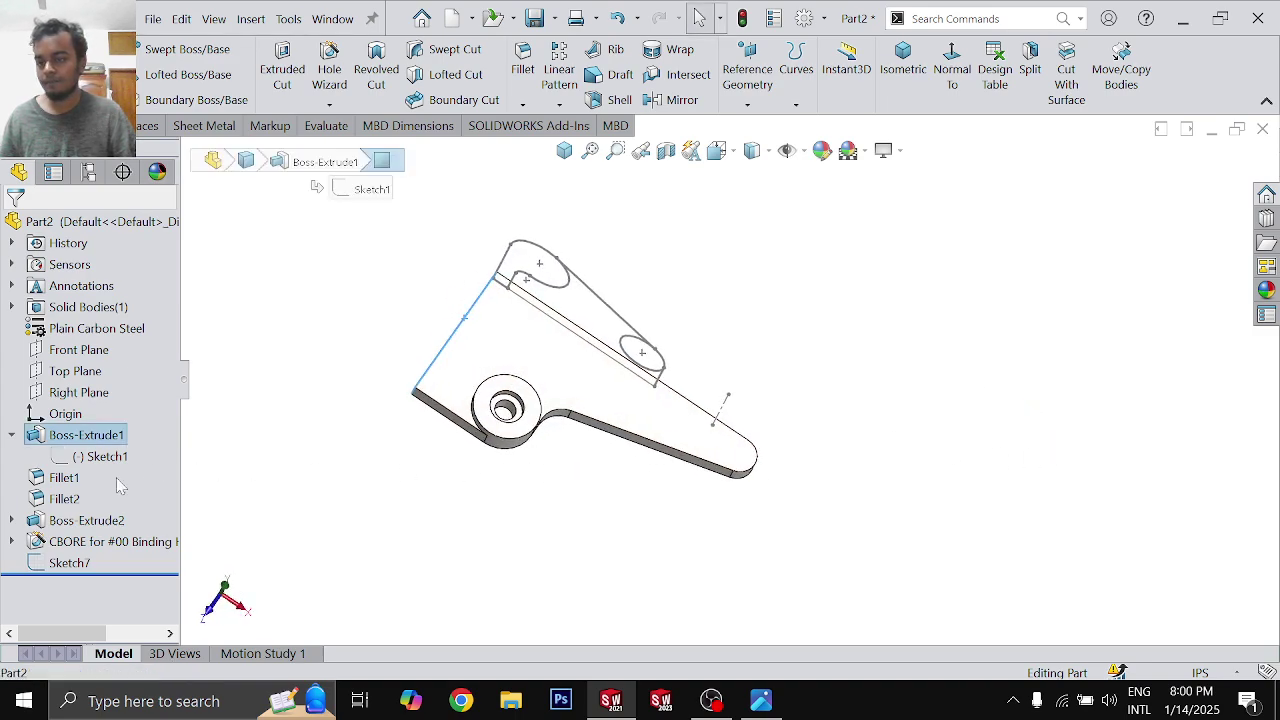
Step: Reopen the side profile sketch and add a driven dimension between the centerline and the outer vertical edge of the .50 in leg
left_click(62, 563)
left_click(75, 478)
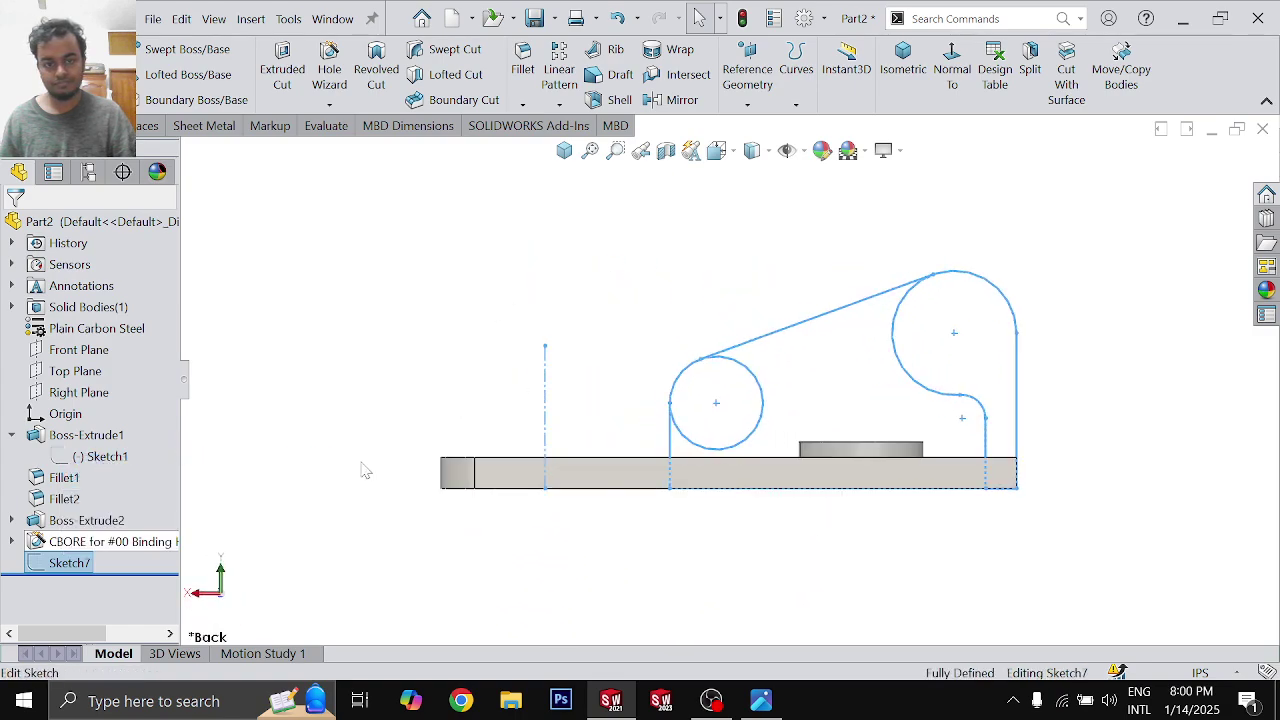
left_click(547, 442)
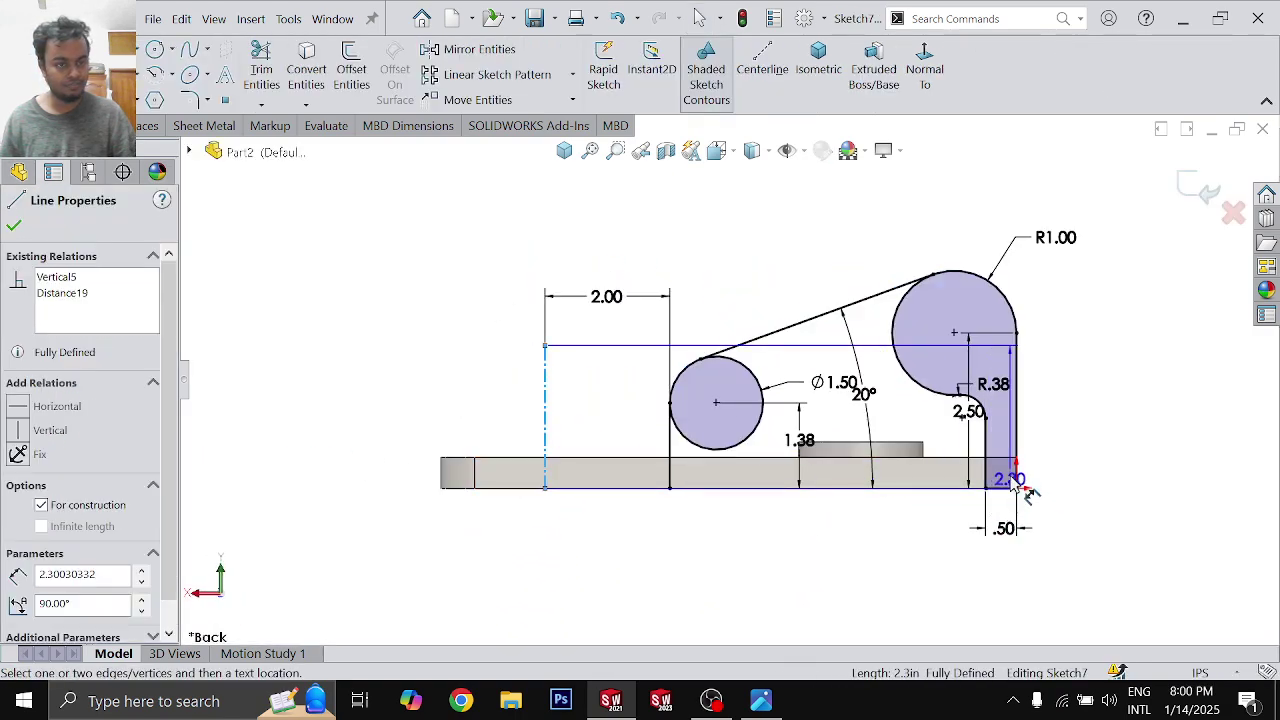
left_click(1018, 445)
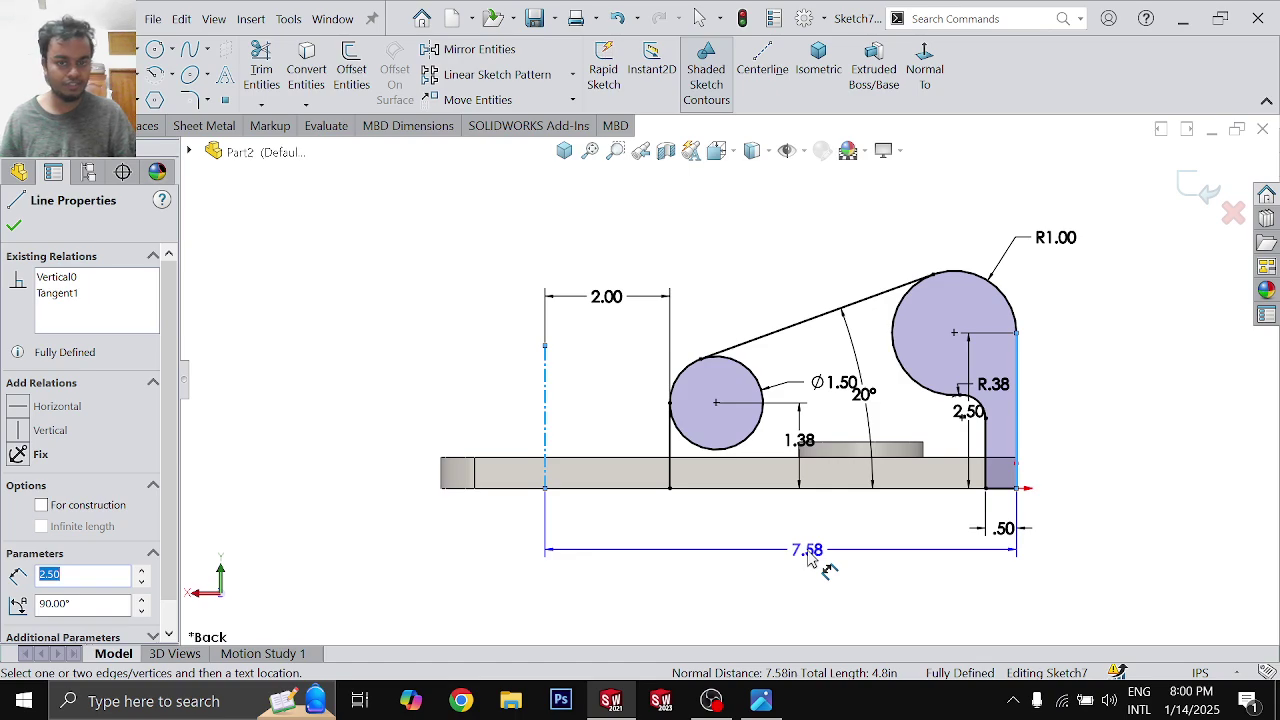
left_click(809, 558)
left_click(694, 200)
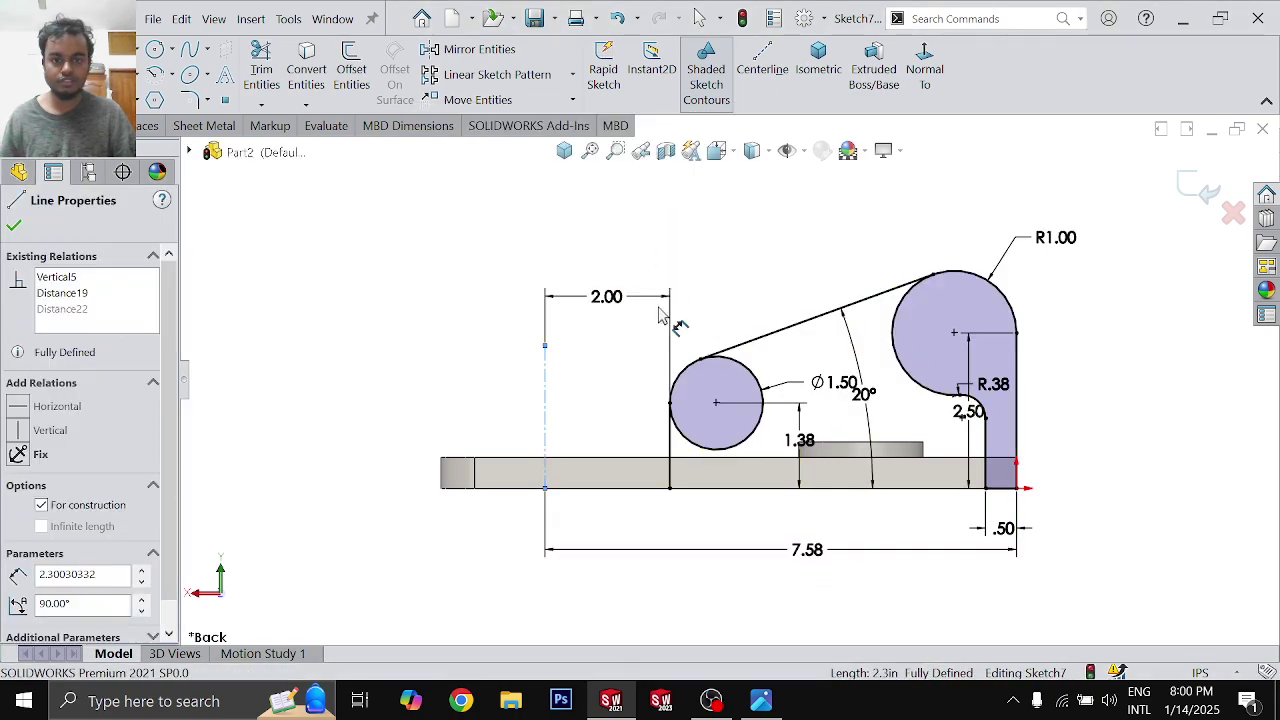
Step: Set the display precision of the driven overall distance to eight decimal places (.12345678)
double_click(815, 558)
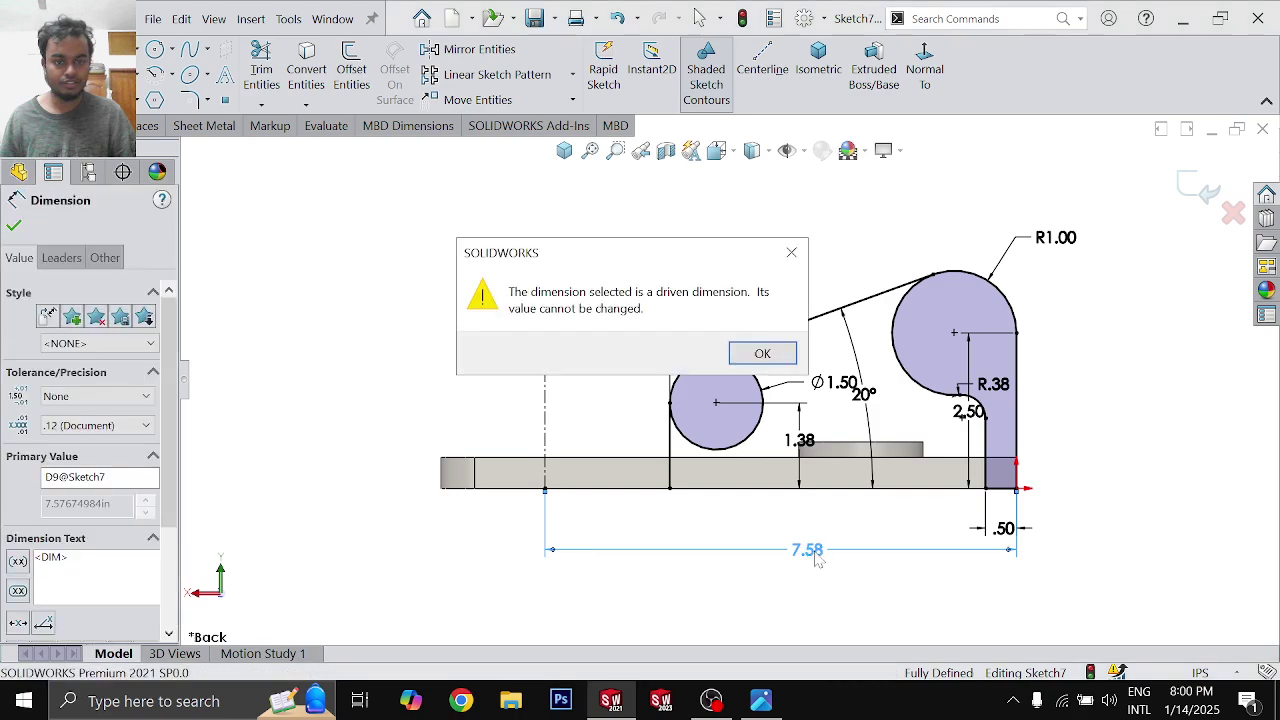
left_click(762, 353)
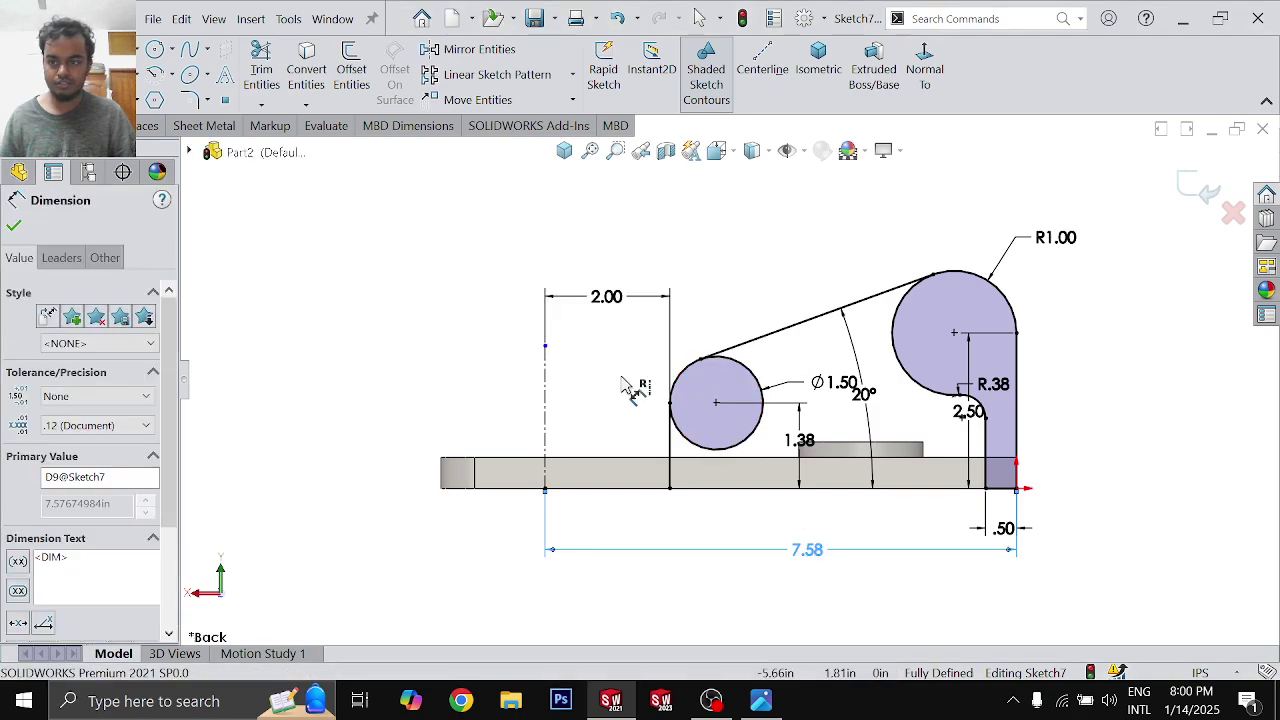
left_click(118, 428)
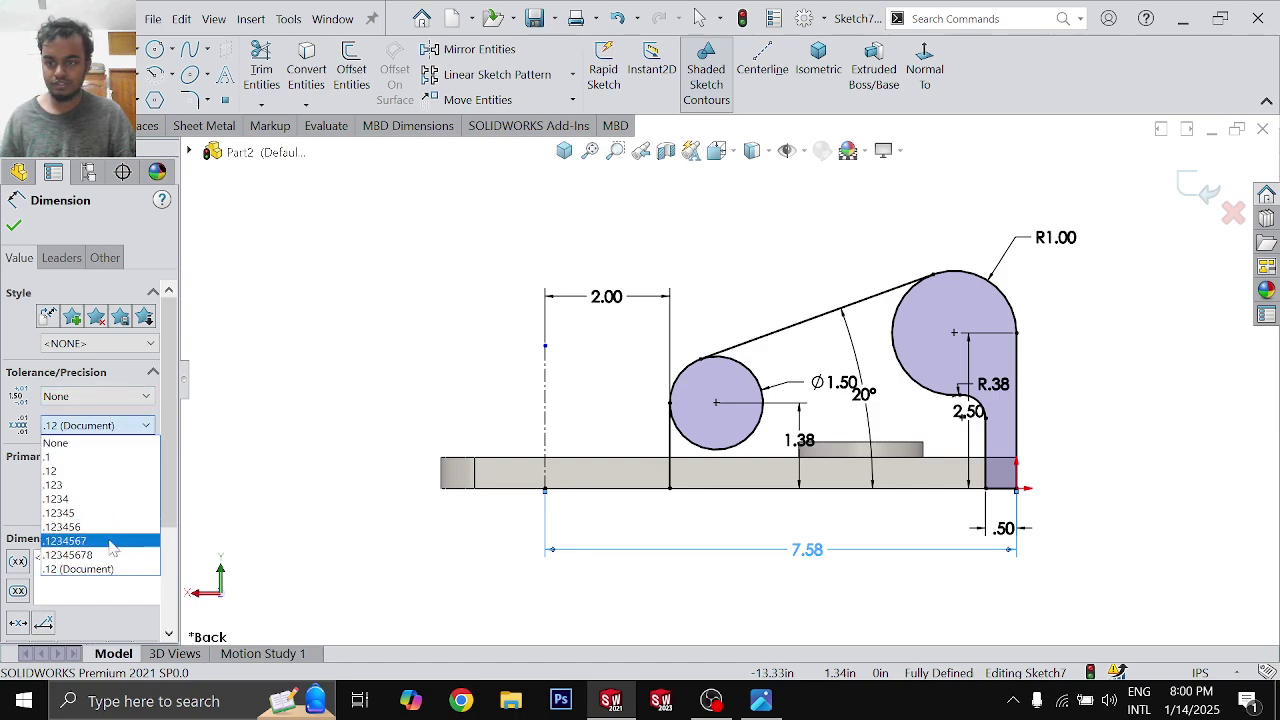
left_click(80, 556)
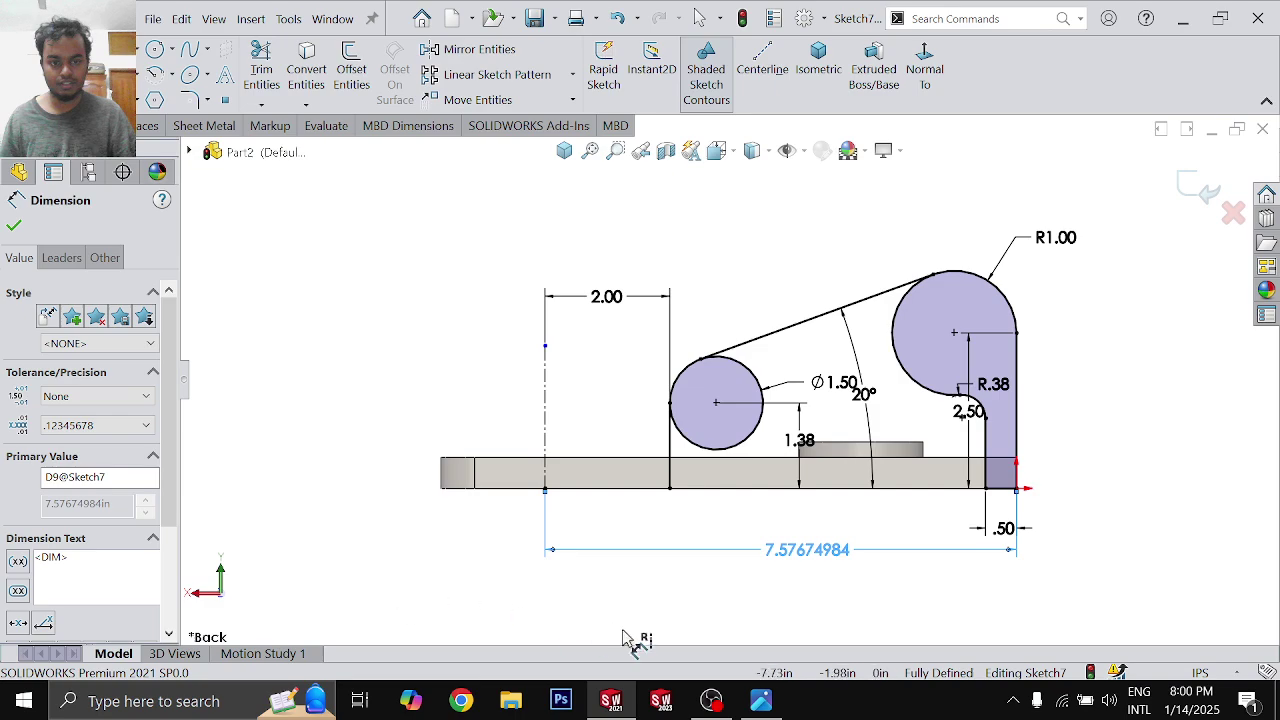
Step: Exit and reopen the side profile sketch, try to edit the driven overall distance, and leave the sketch
left_click(1196, 190)
middle_click_drag(1076, 387, 1140, 452)
left_click(70, 562)
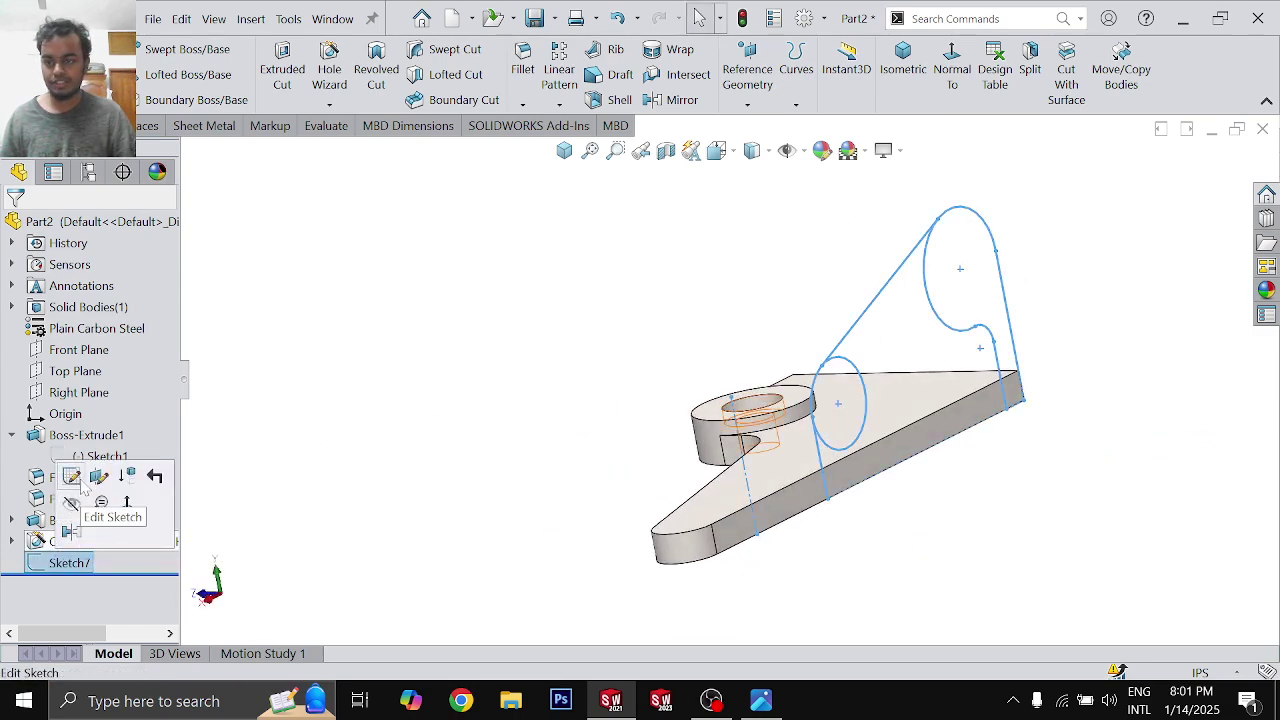
left_click(85, 488)
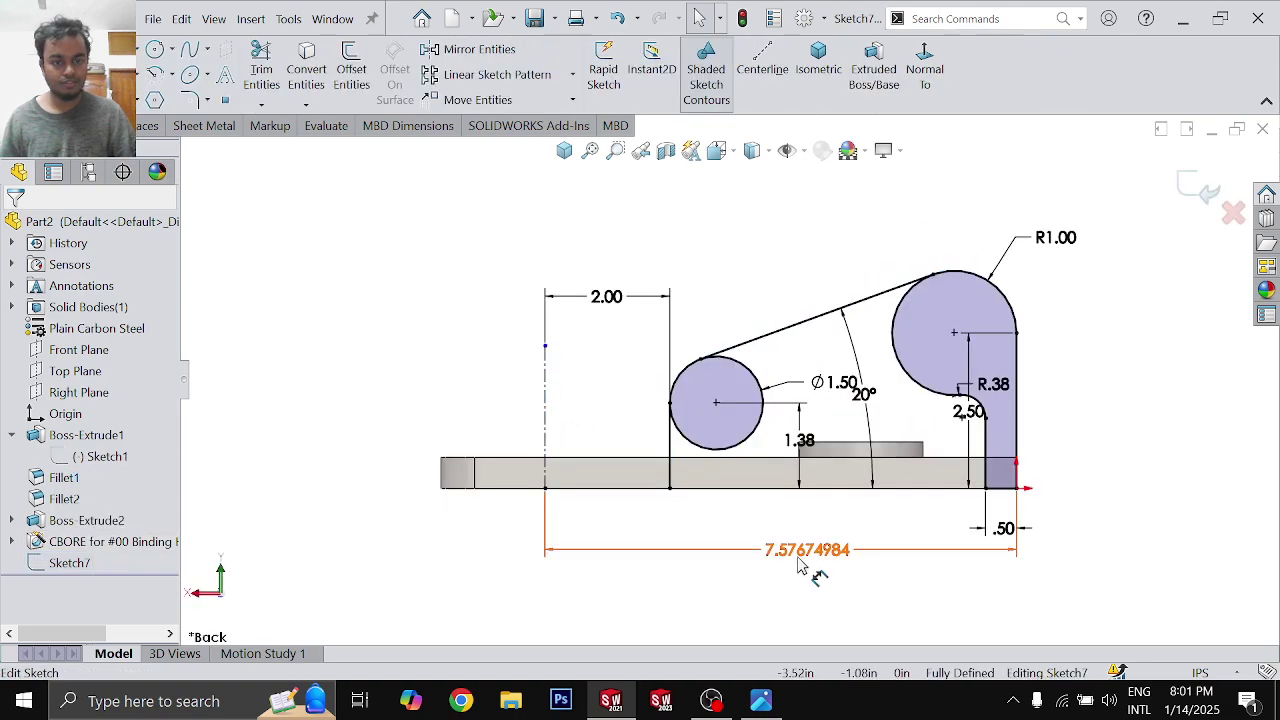
double_click(805, 563)
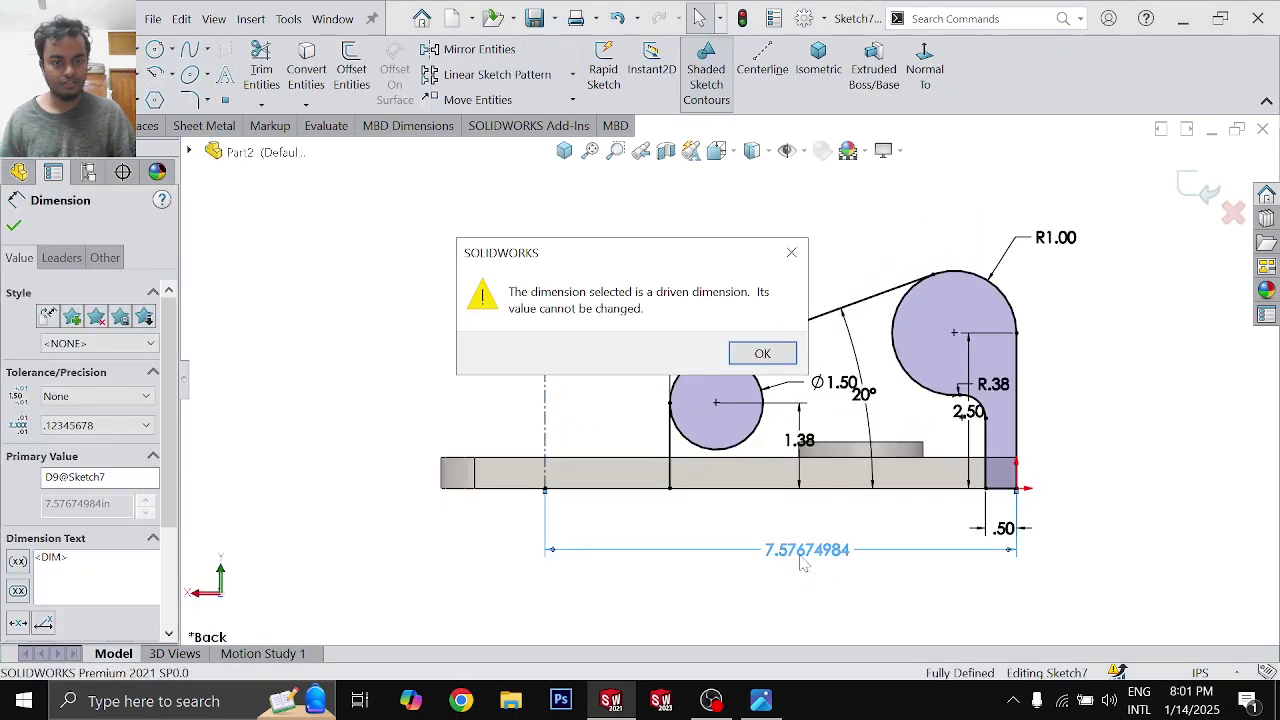
left_click(763, 353)
left_click(1198, 188)
left_click(1198, 188)
mouse_move(1080, 380)
middle_mouse_down()
mouse_move(1236, 455)
mouse_move(1115, 441)
mouse_move(1152, 440)
middle_mouse_up()
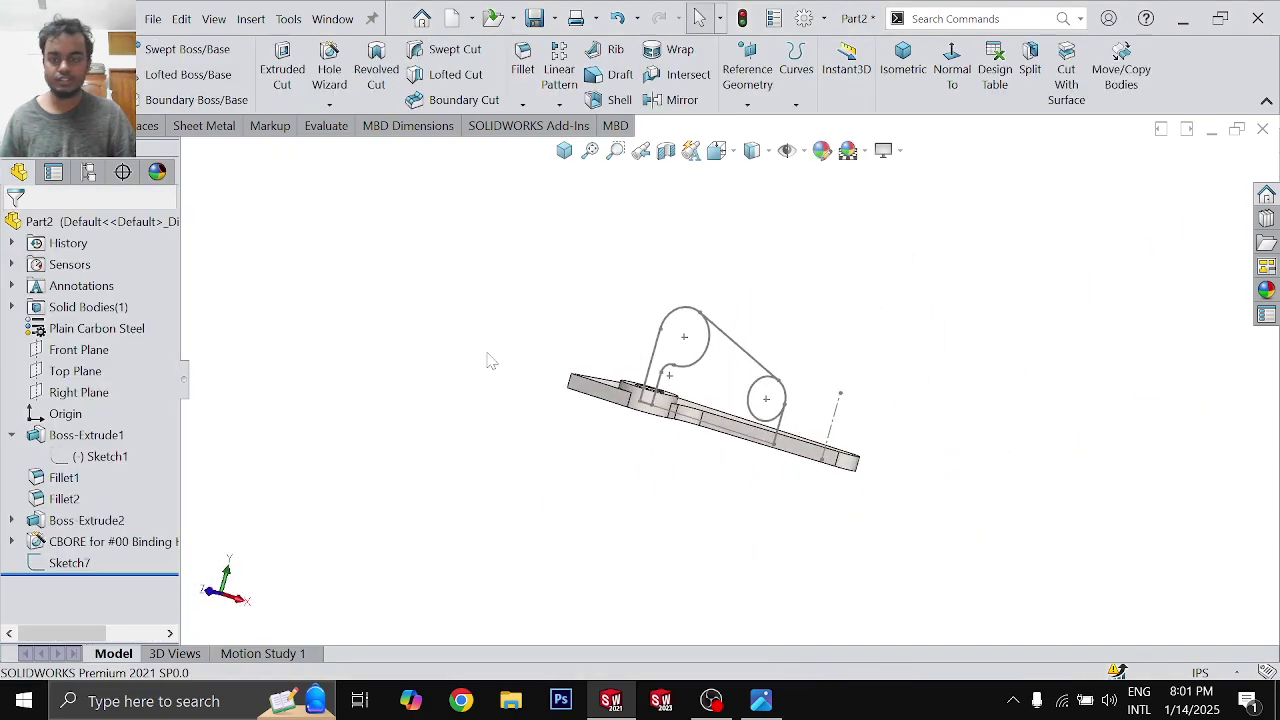
Step: In the base plate's profile sketch, dimension from the 4.50 in vertical edge to the rounded end's outermost point at 7.57675 in, and exit
left_click(95, 456)
left_click(99, 386)
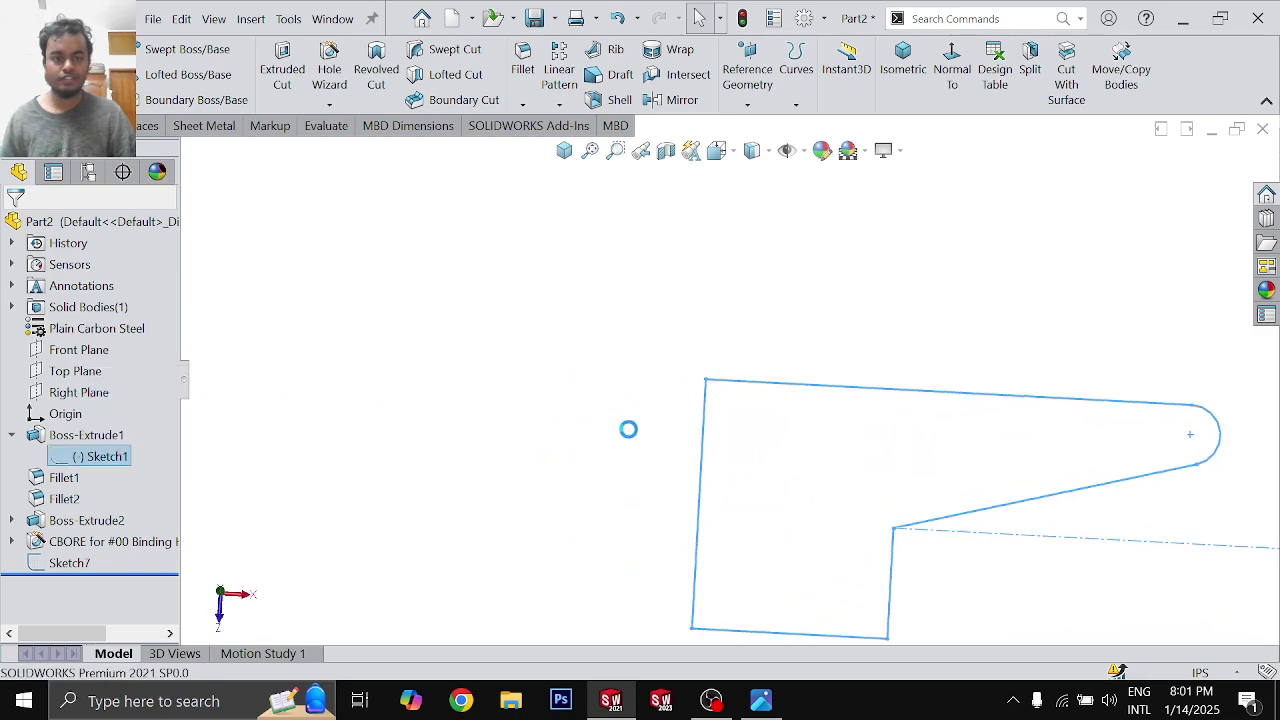
key("d")
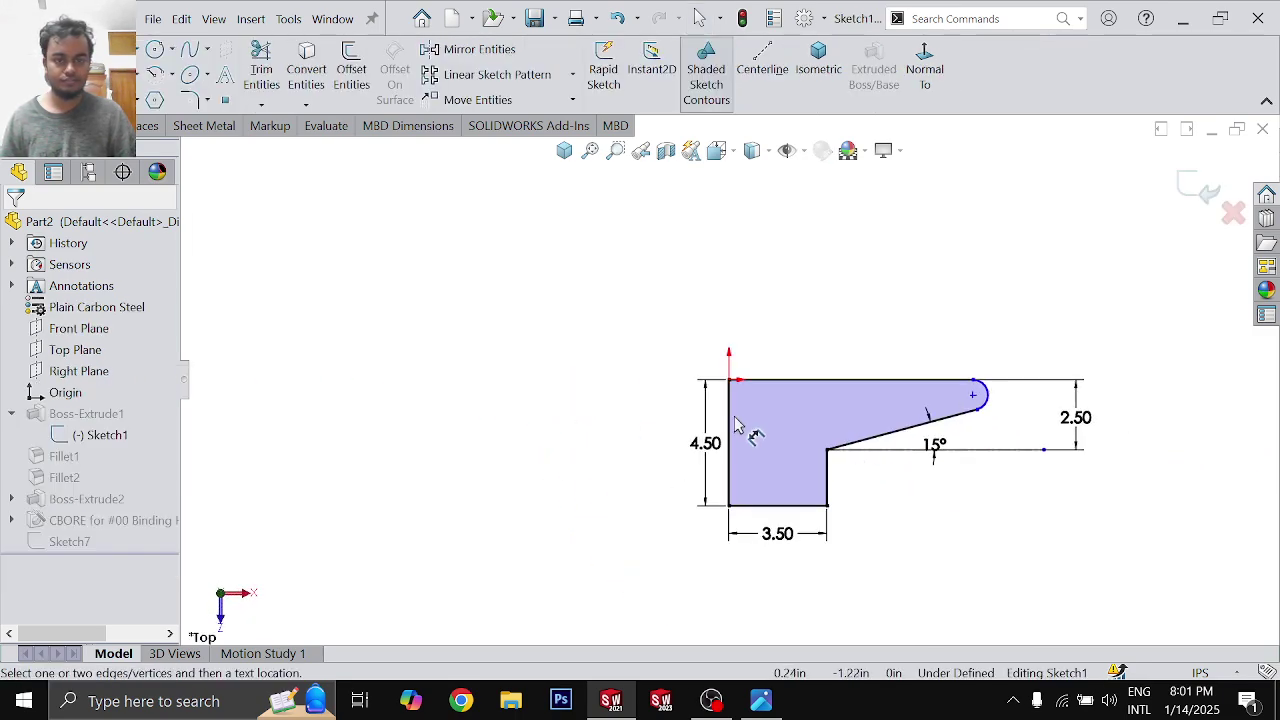
left_click(731, 422)
left_click(995, 398)
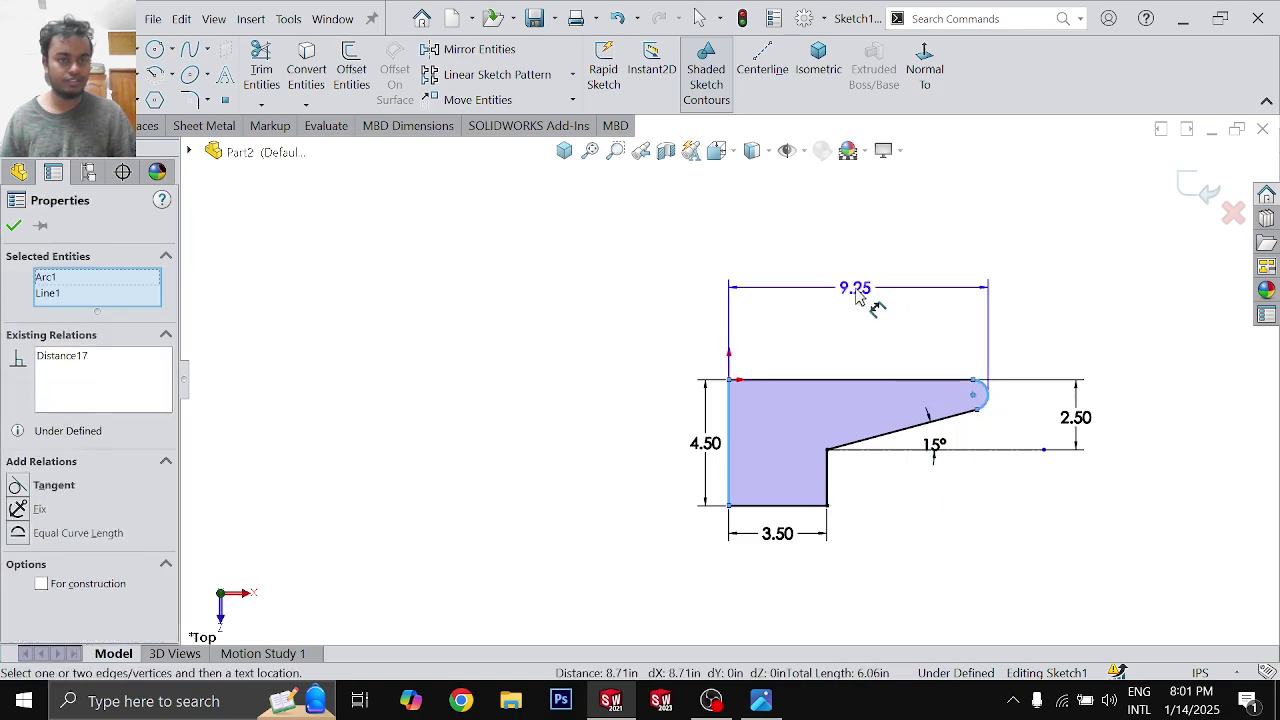
left_click(855, 290)
type("7")
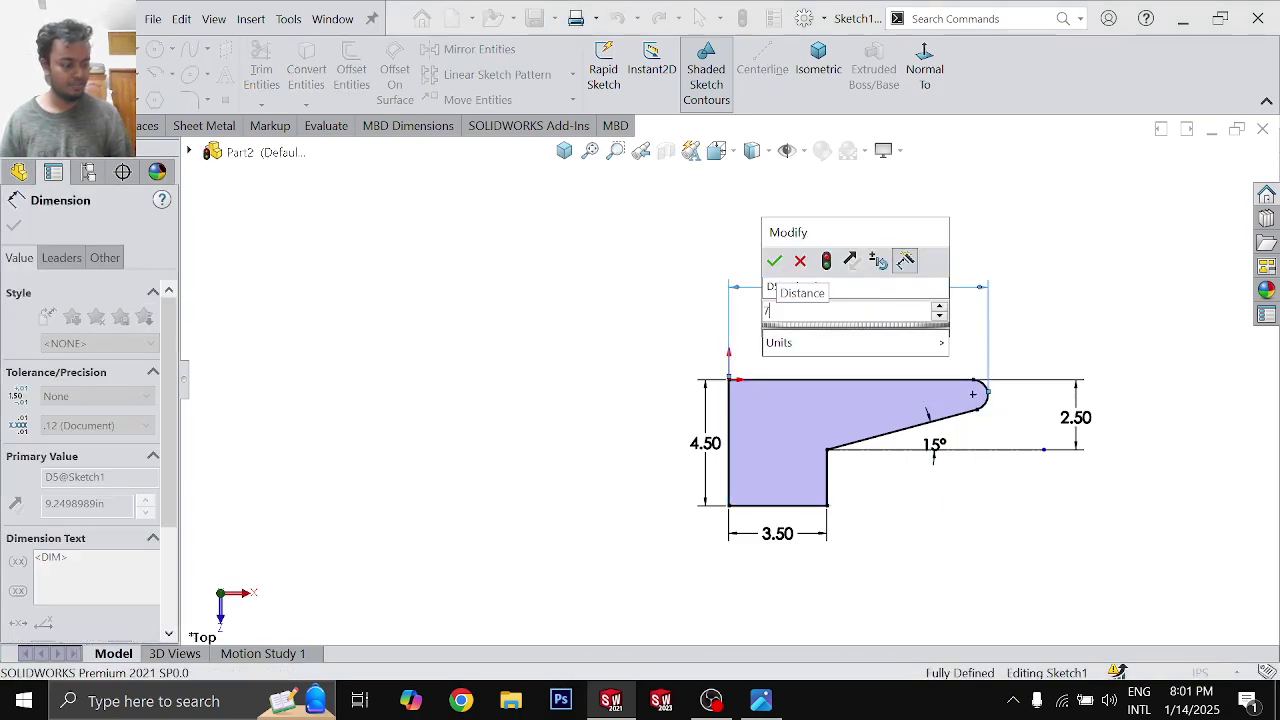
type(".5767")
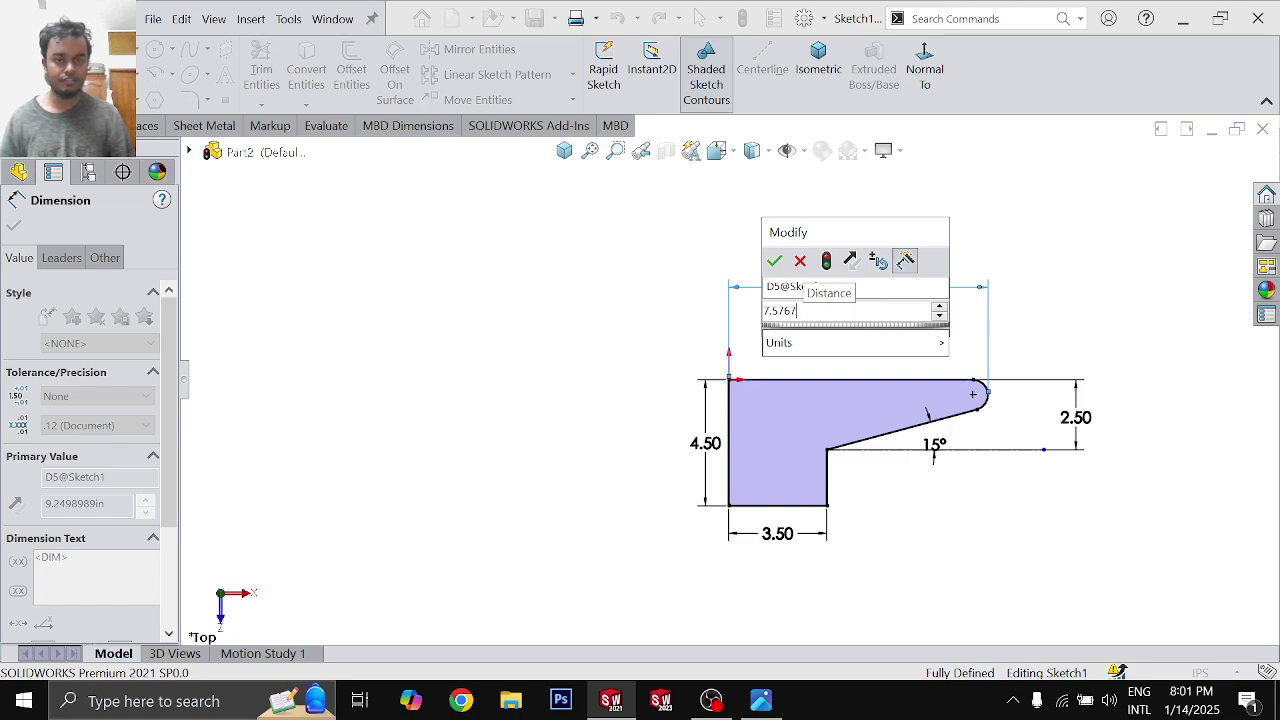
key("Return")
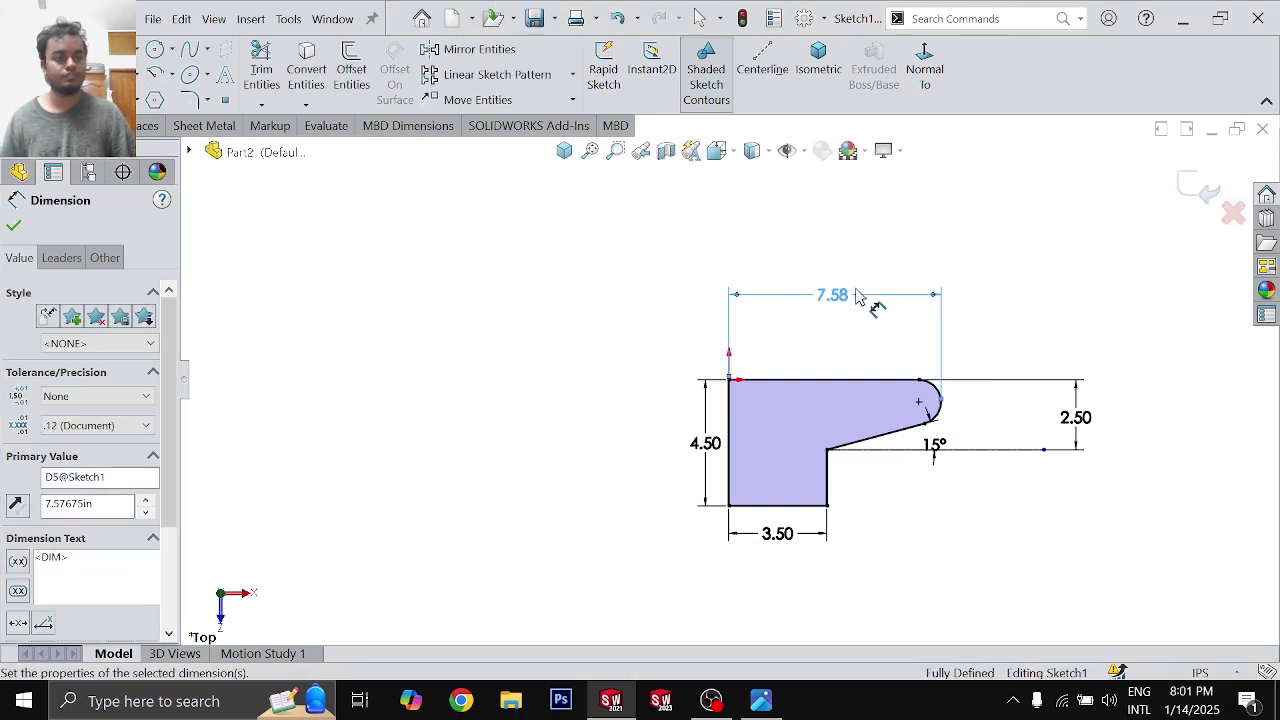
scroll(966, 421, "down", 2)
left_click(1205, 192)
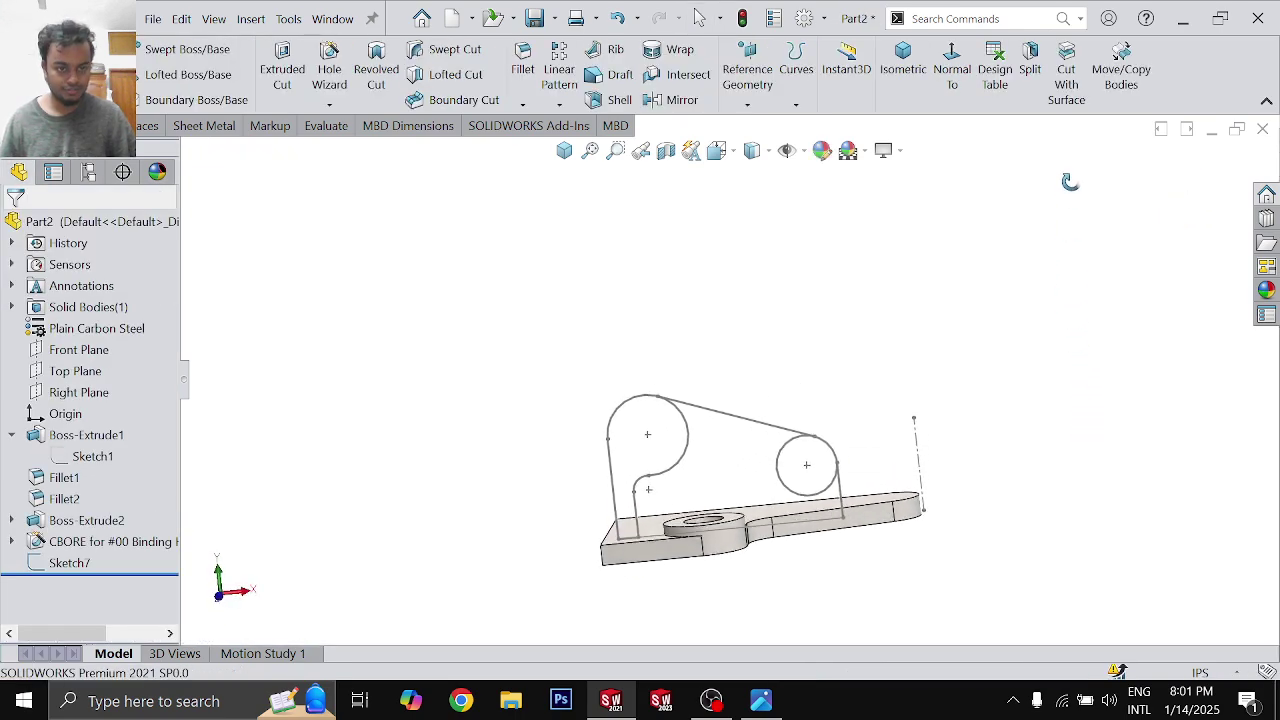
Step: View the base plate's long side face straight on and check the rounded end's alignment with the side profile sketch's centerline
mouse_move(874, 523)
middle_mouse_down()
mouse_move(1071, 506)
mouse_move(774, 571)
middle_mouse_up()
left_click(778, 535)
key("ctrl+8")
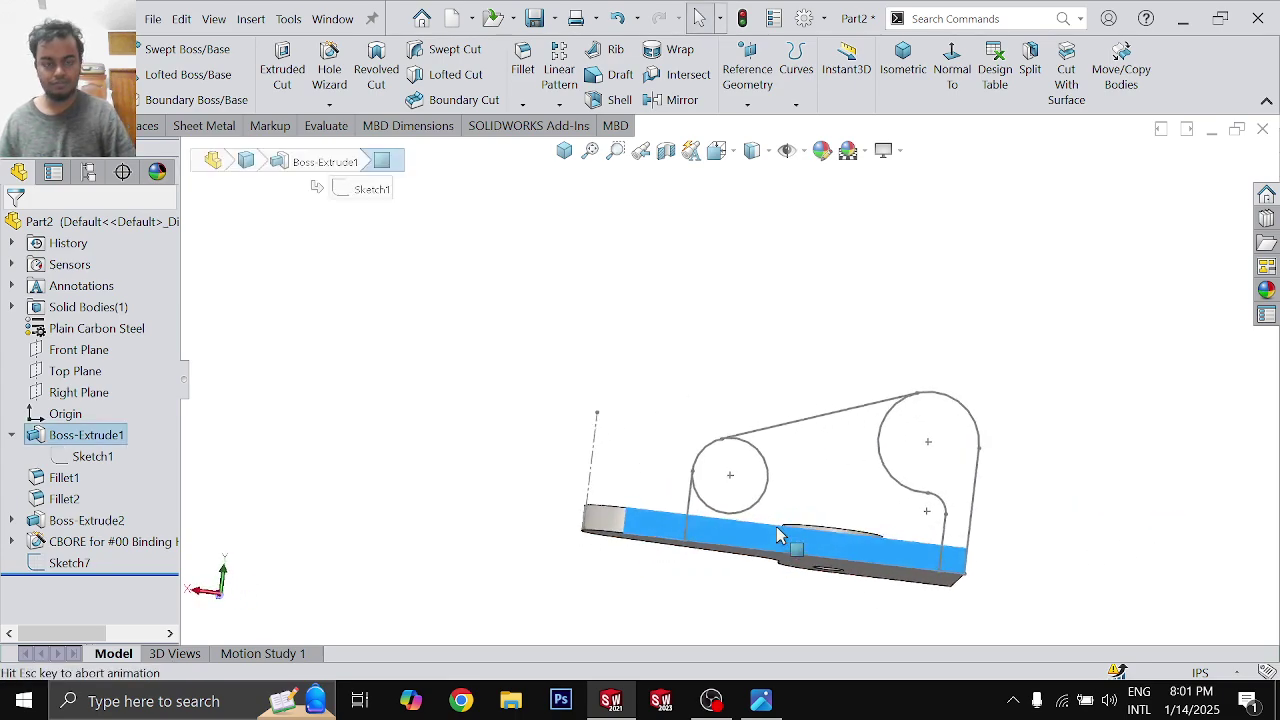
scroll(470, 503, "down", 3)
scroll(470, 503, "down", 6)
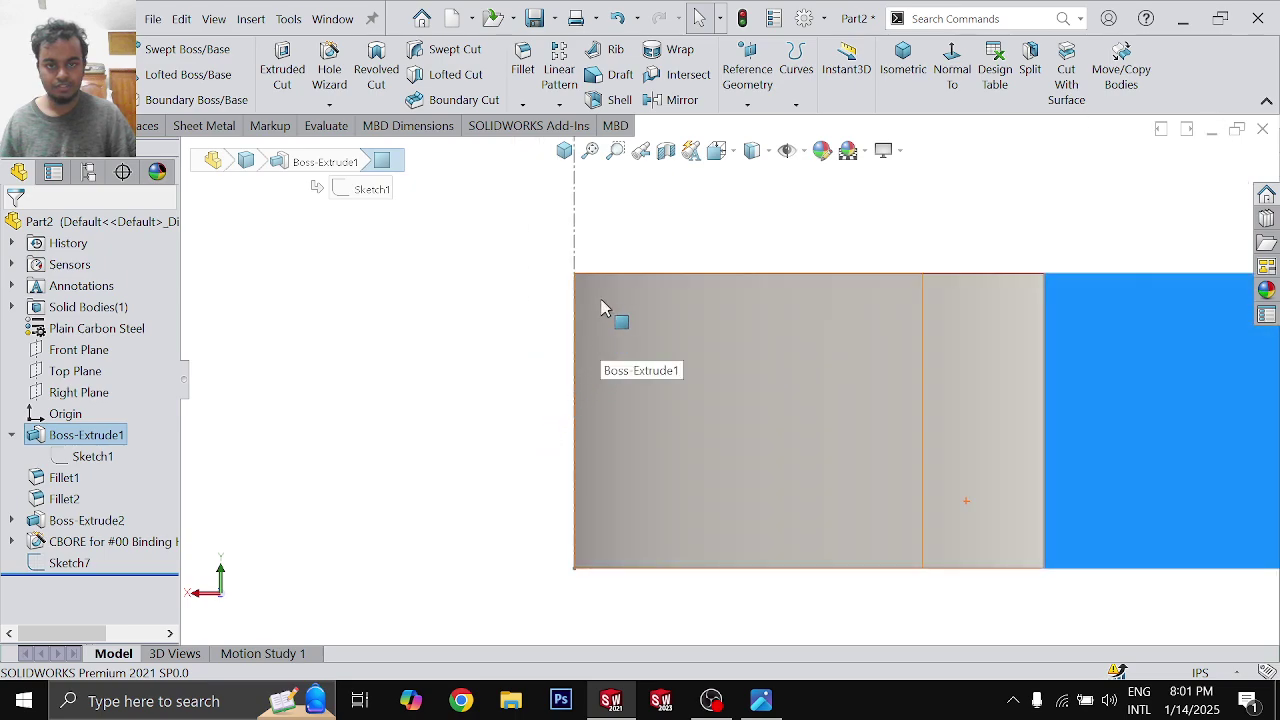
scroll(640, 340, "down", 1)
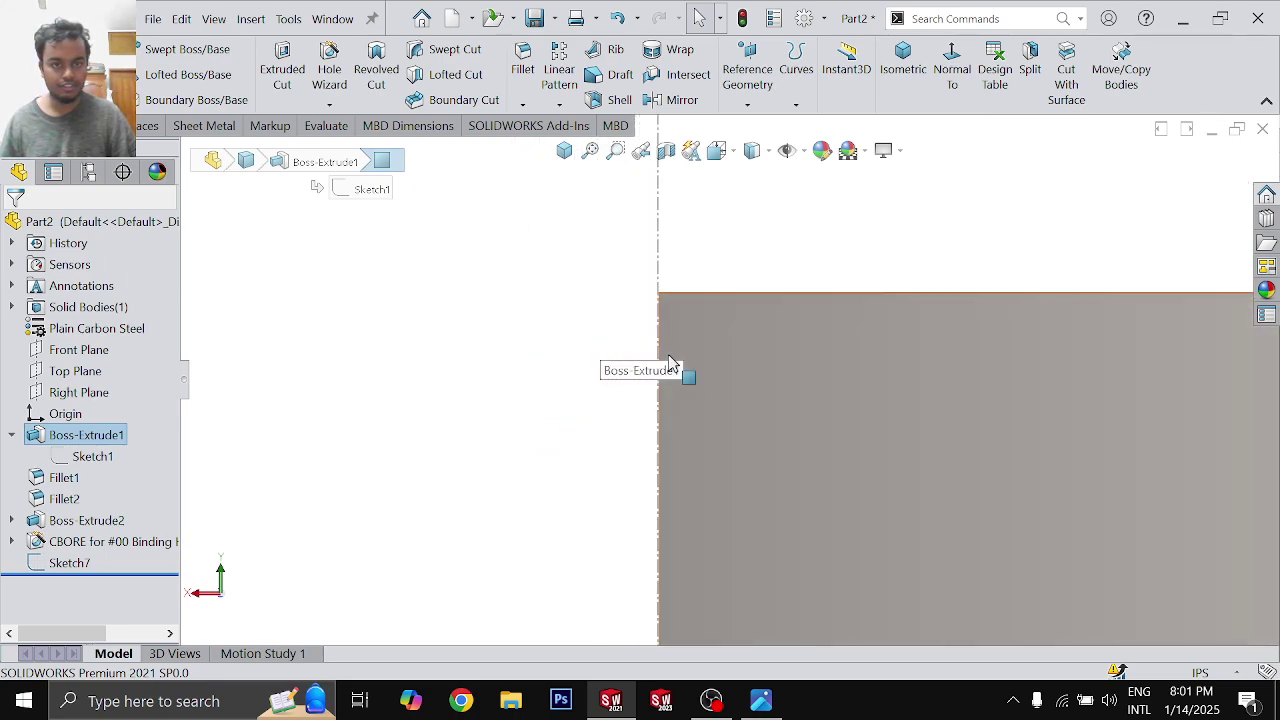
scroll(670, 362, "up", 10)
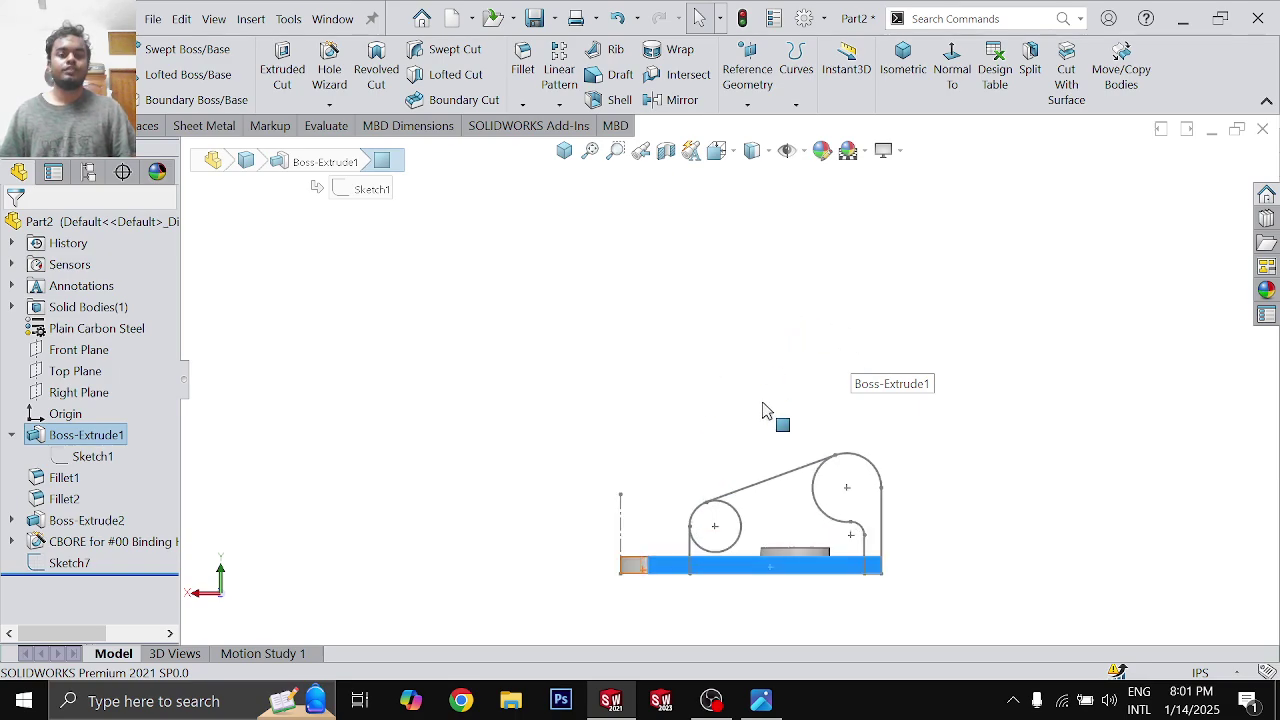
Step: Inspect the plate and side profile sketch from an angle, and switch to the reference drawing in the image viewer
mouse_move(808, 623)
middle_mouse_down()
mouse_move(957, 608)
mouse_move(1030, 677)
mouse_move(994, 563)
mouse_move(965, 601)
middle_mouse_up()
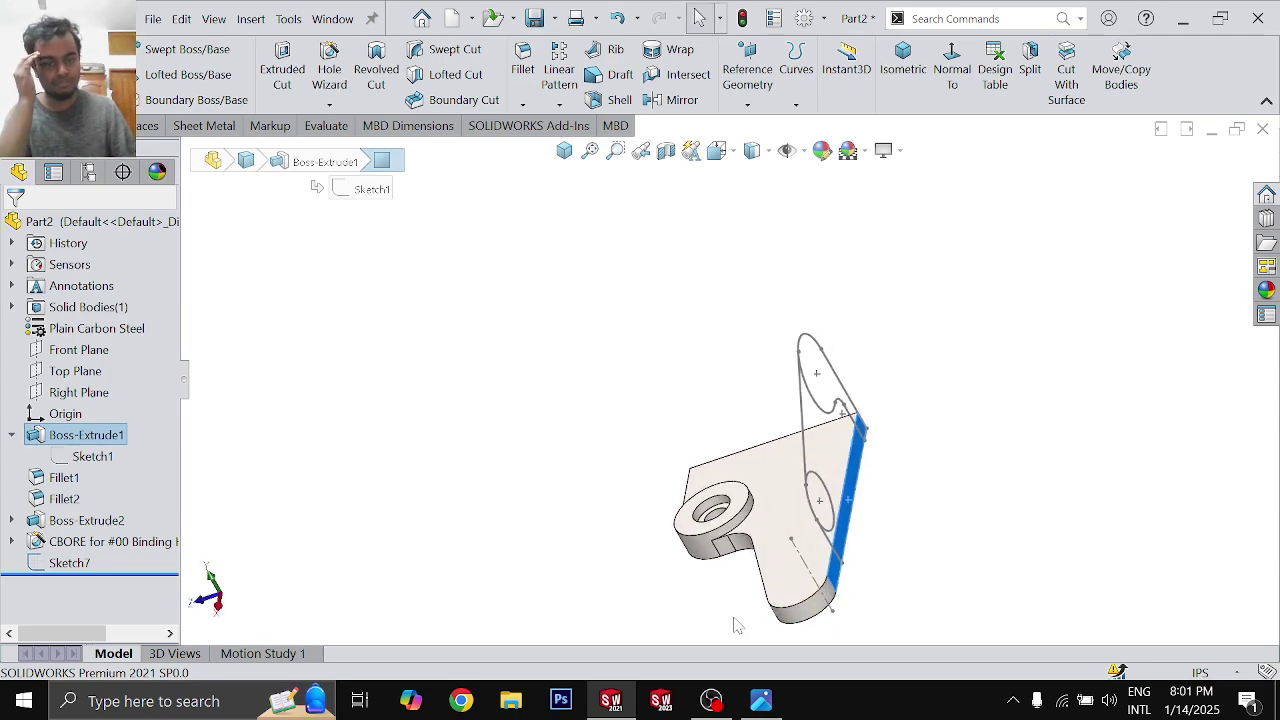
mouse_move(735, 628)
middle_mouse_down()
mouse_move(802, 598)
mouse_move(786, 651)
middle_mouse_up()
left_click(761, 700)
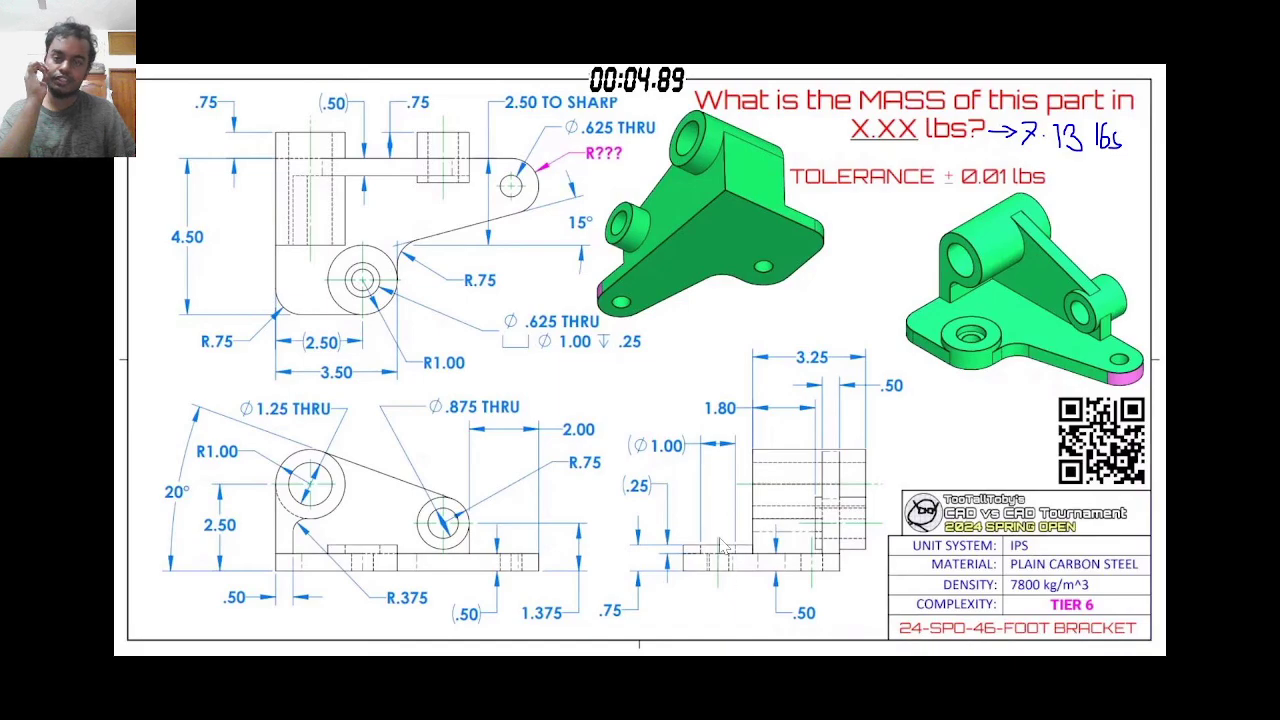